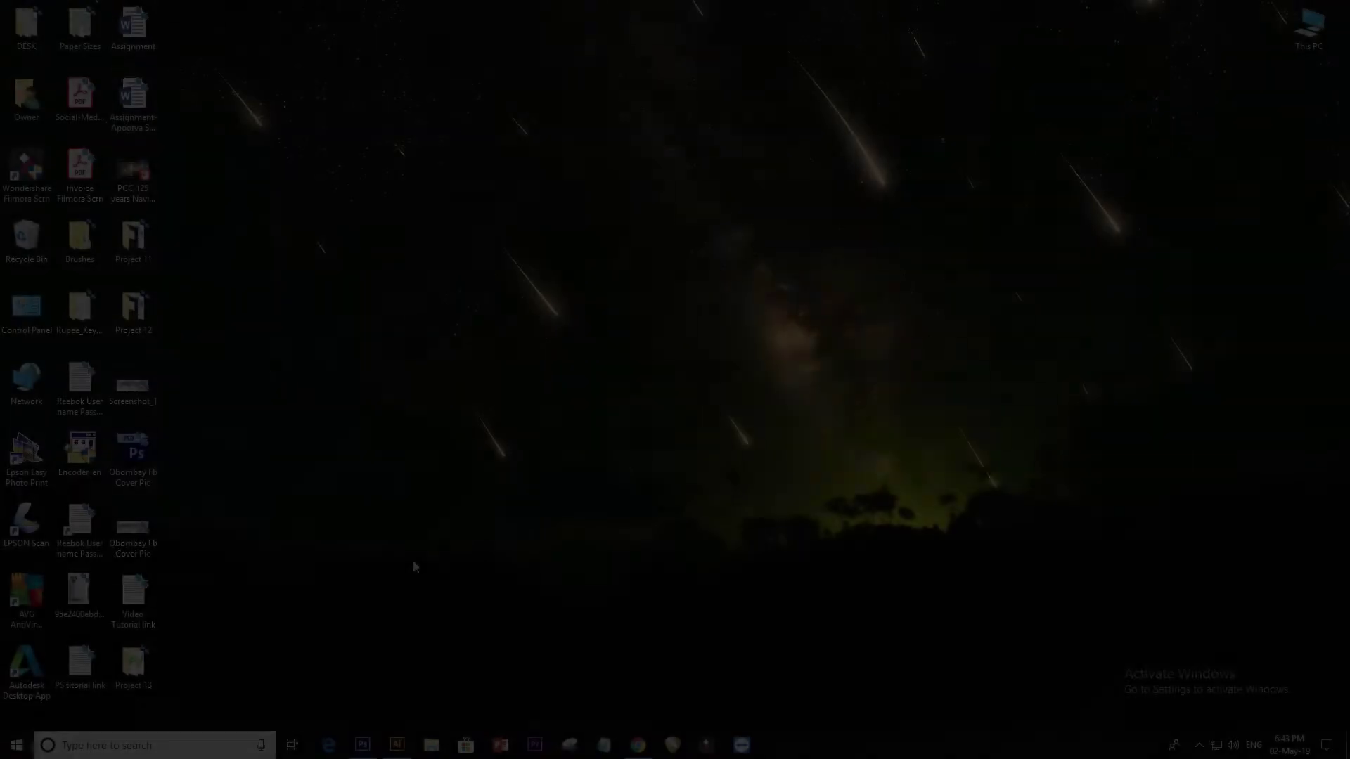
Restore the Photoshop window from the taskbar so it fills the screen
{"action": "left_click", "coordinate": [362, 746]}
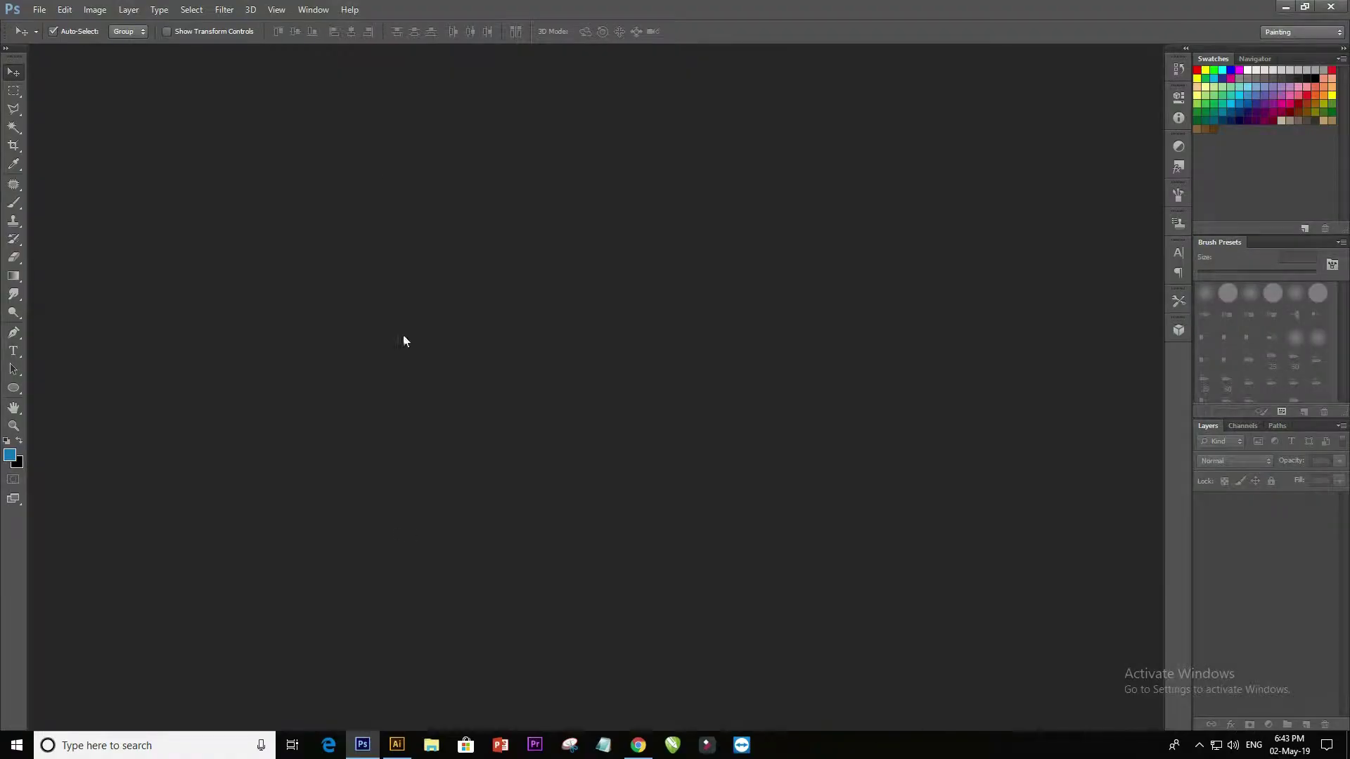
Start a new document named Ink Splash Effect with the Custom preset and 1920 px width
{"action": "left_click", "coordinate": [40, 10]}
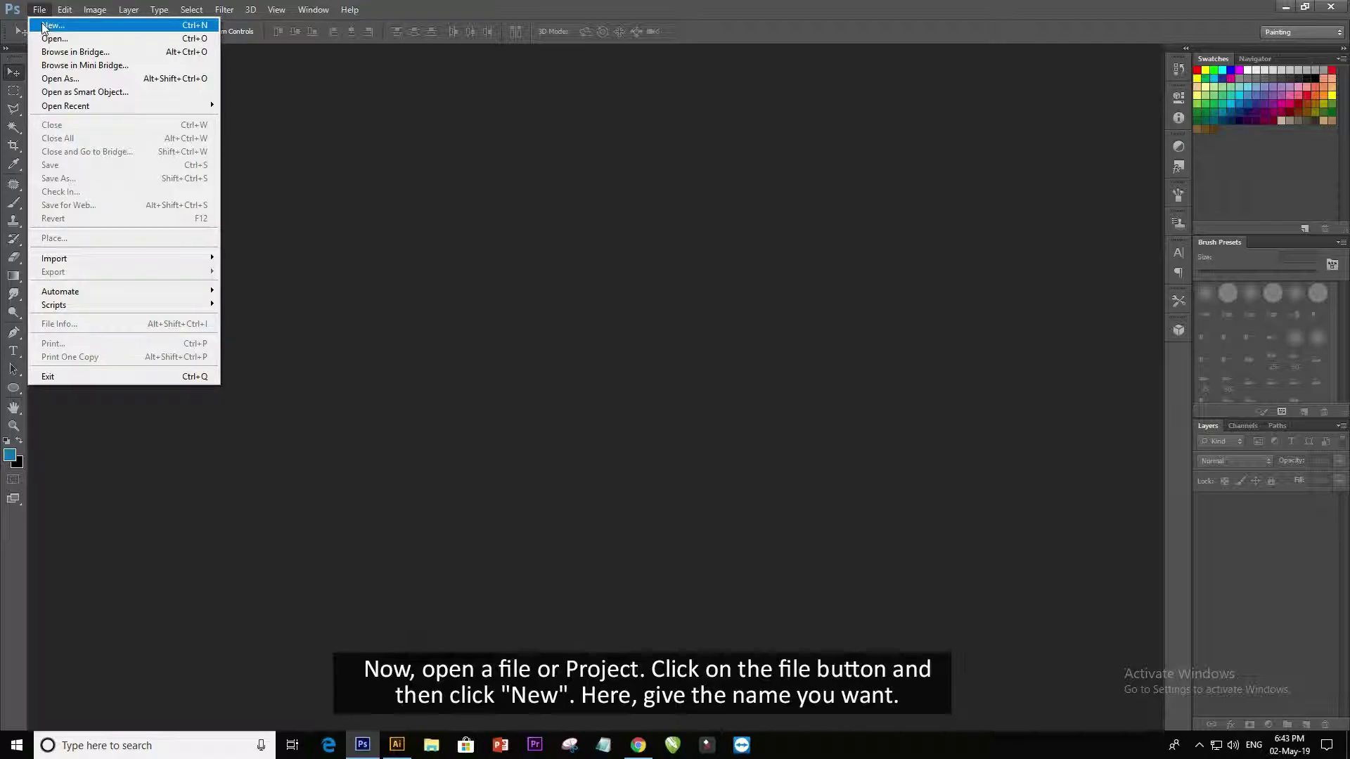
{"action": "left_click", "coordinate": [44, 26]}
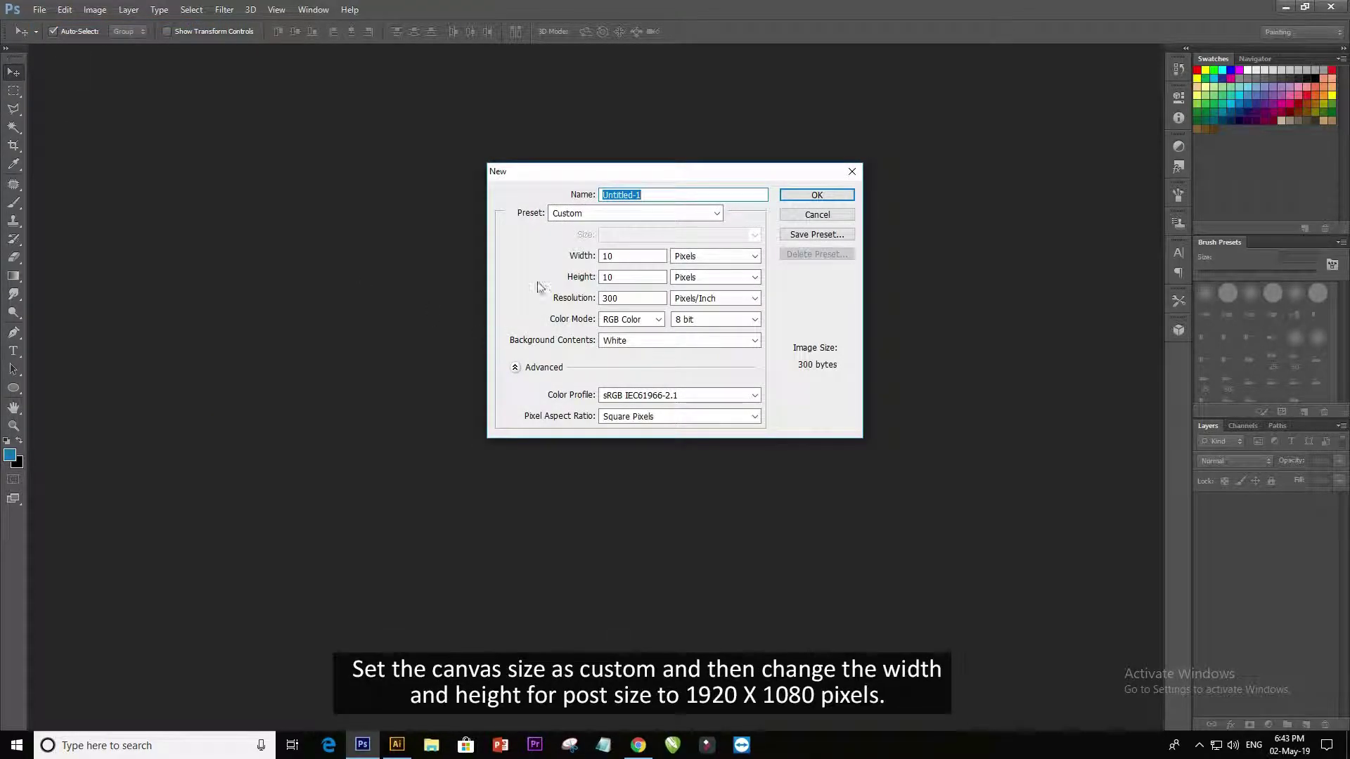
{"action": "left_click_drag", "start_coordinate": [658, 195], "coordinate": [575, 196]}
{"action": "type", "text": "Ink Splash Effect"}
{"action": "left_click", "coordinate": [633, 213]}
{"action": "left_click", "coordinate": [583, 216]}
{"action": "left_click_drag", "start_coordinate": [647, 256], "coordinate": [576, 256]}
{"action": "type", "text": "1920"}
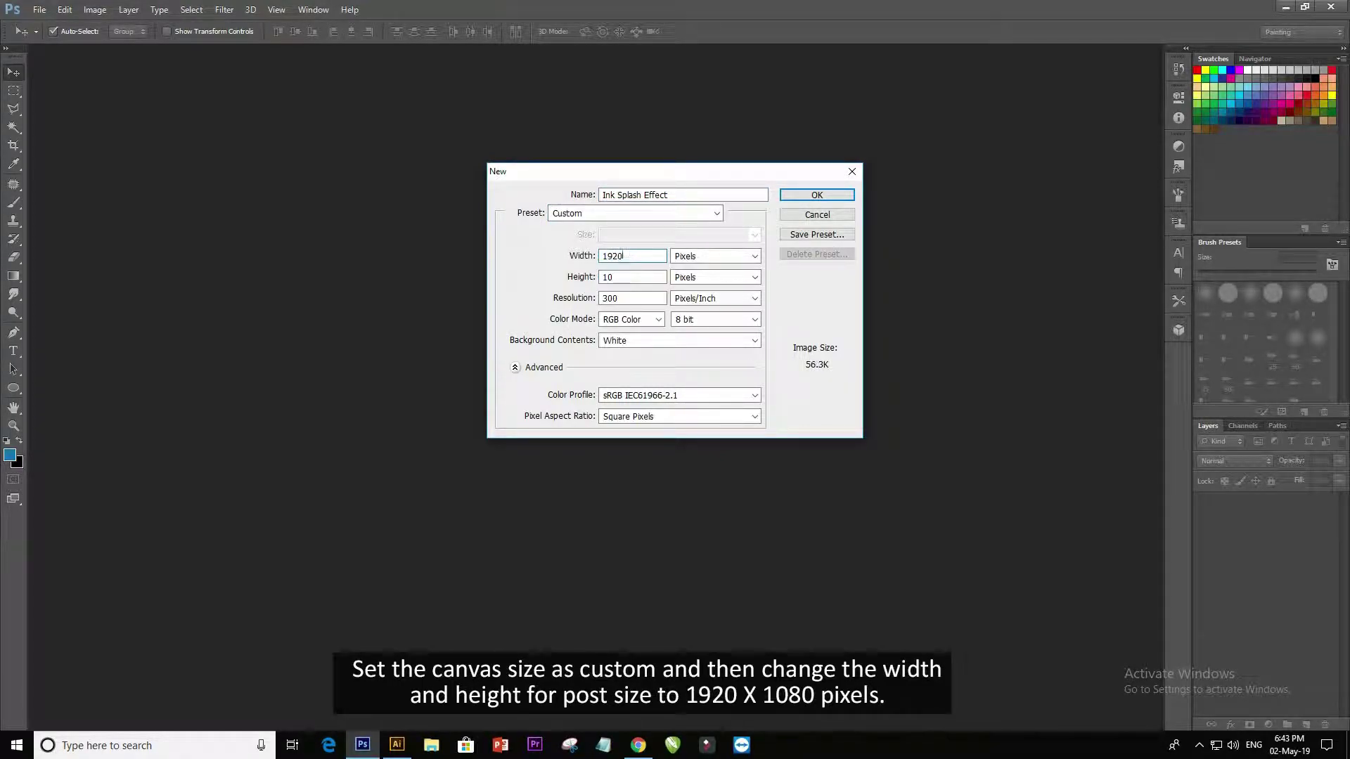
{"action": "key", "text": "Tab"}
Set 300 ppi, RGB Color and White background, create the document, then minimize Photoshop
{"action": "left_click_drag", "start_coordinate": [661, 298], "coordinate": [580, 296]}
{"action": "left_click", "coordinate": [639, 319]}
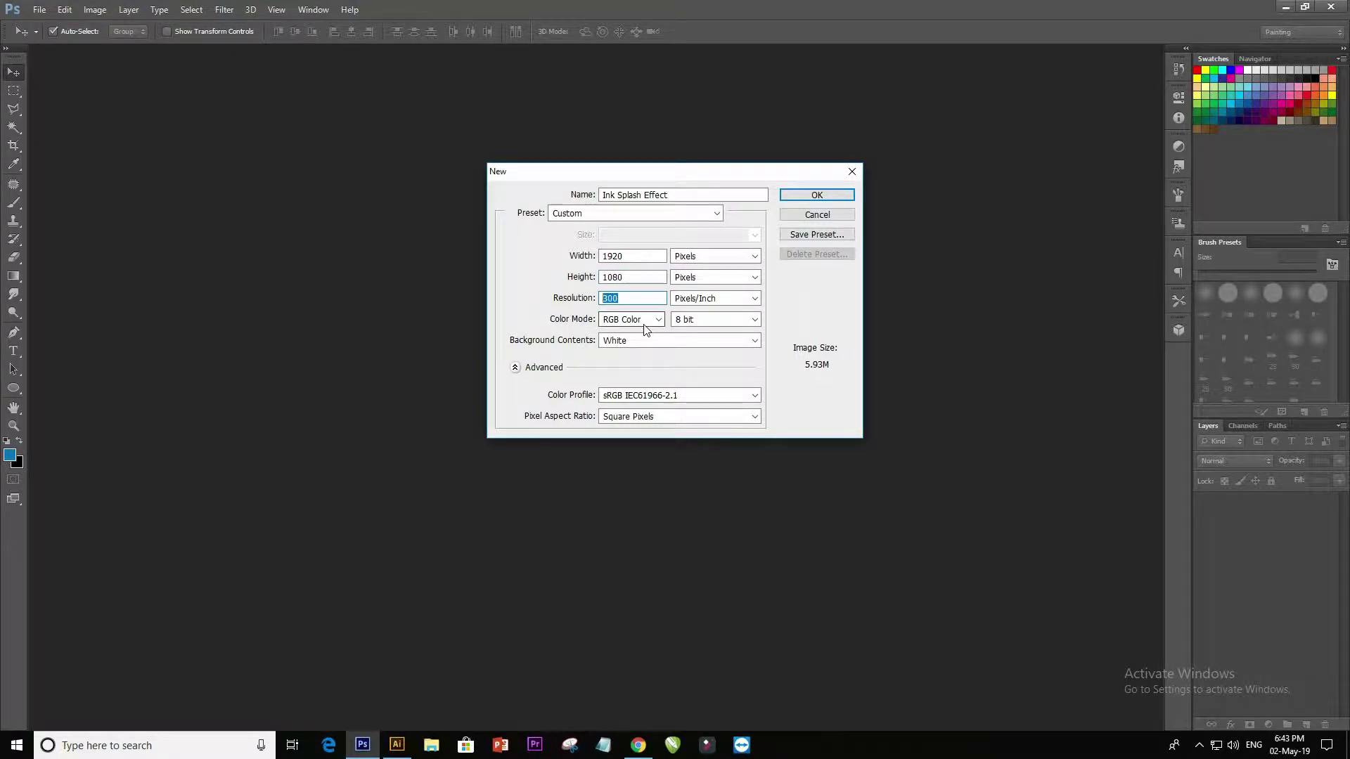
{"action": "left_click", "coordinate": [636, 330]}
{"action": "left_click", "coordinate": [632, 351]}
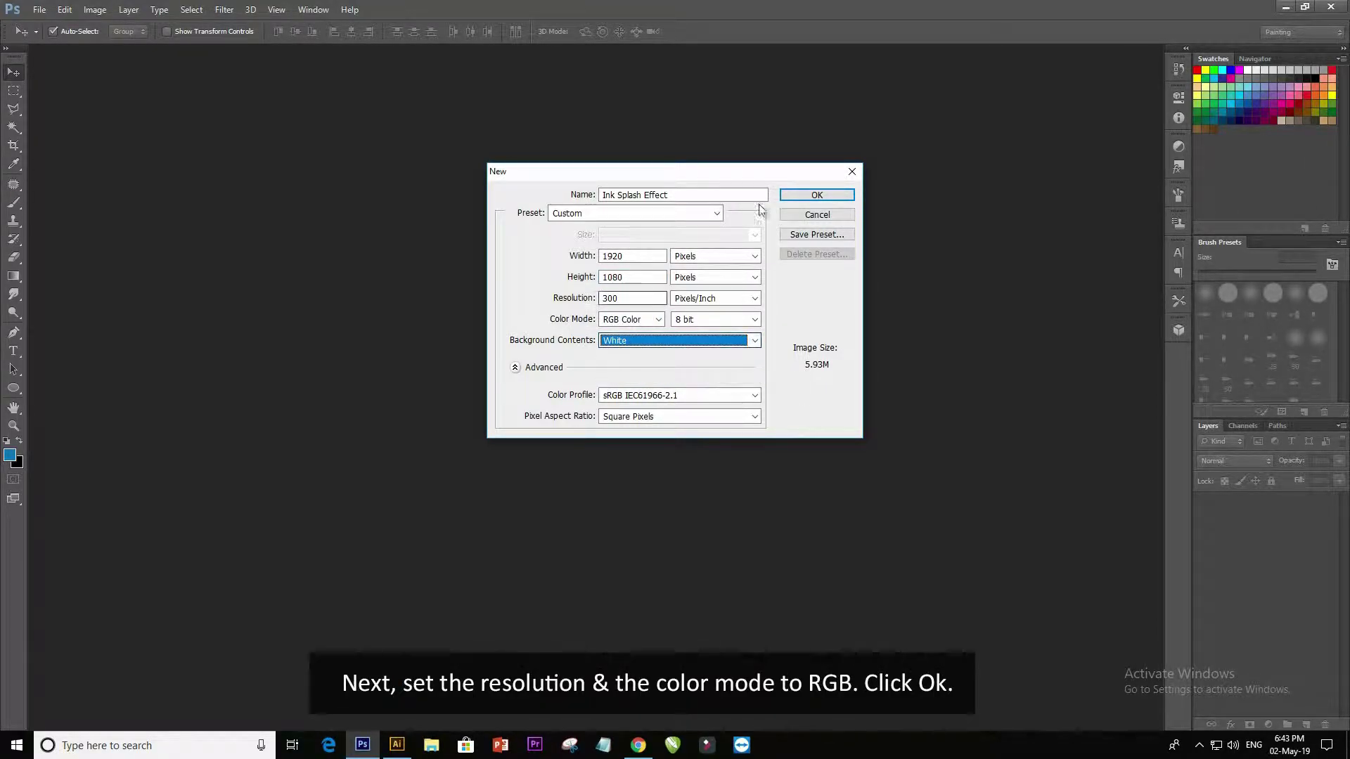
{"action": "left_click", "coordinate": [819, 196]}
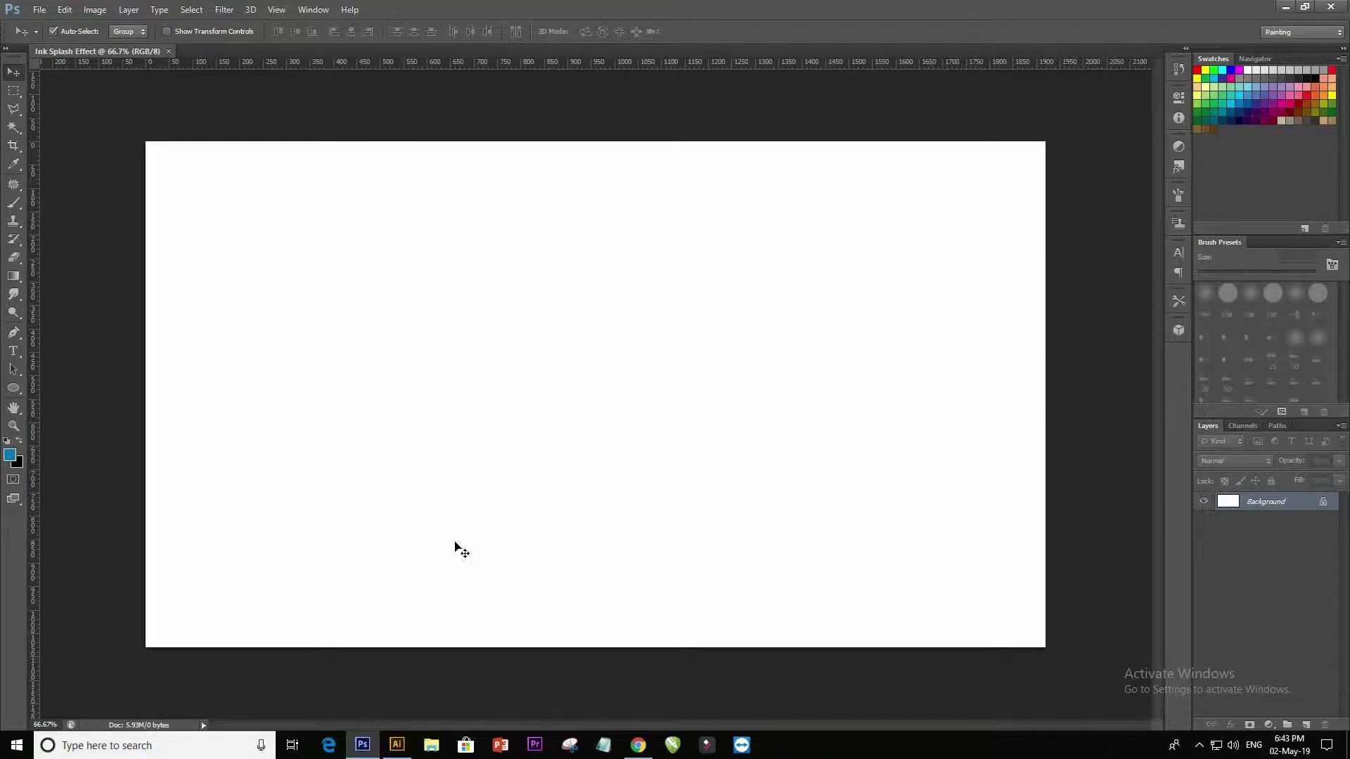
{"action": "left_click", "coordinate": [362, 746]}
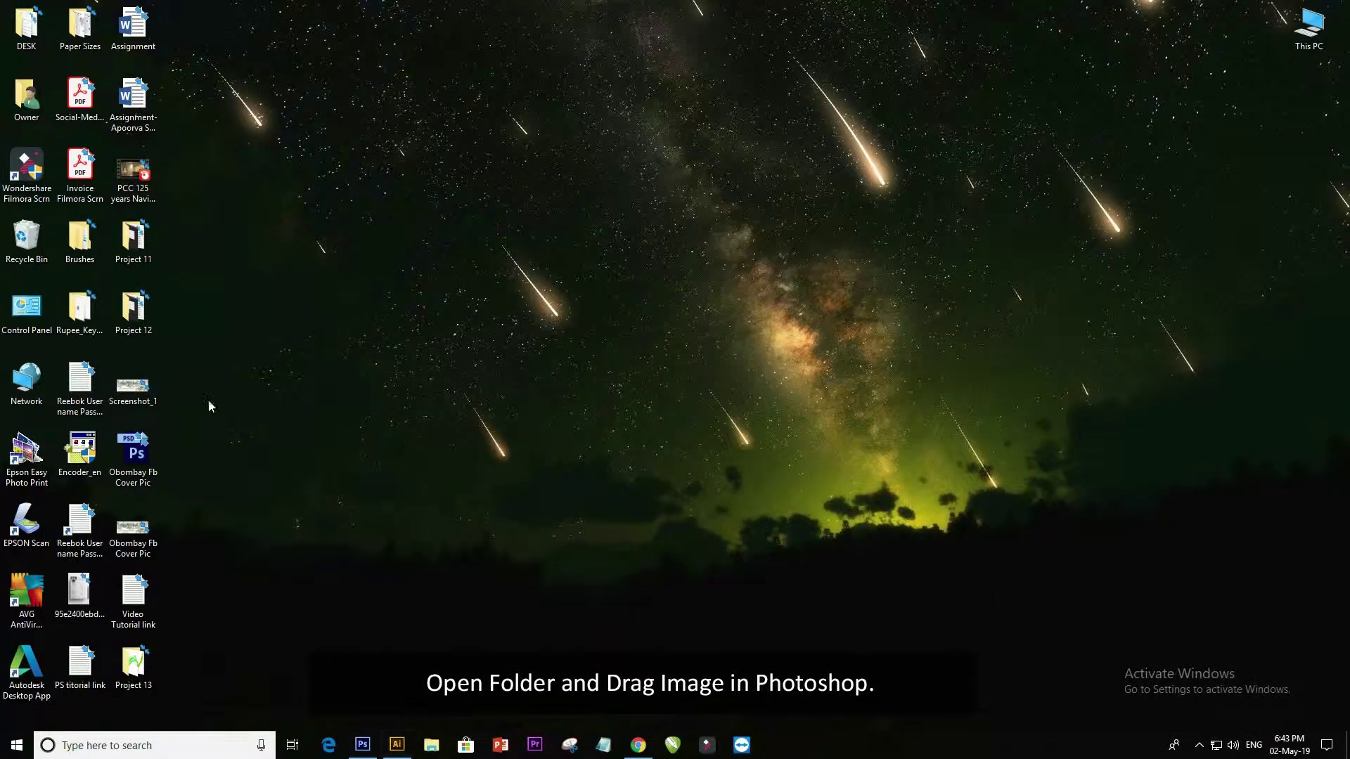
Drag Green-Chili-Pepper-PNG-image from the Project 13 folder into the Ink Splash Effect document
{"action": "double_click", "coordinate": [136, 679]}
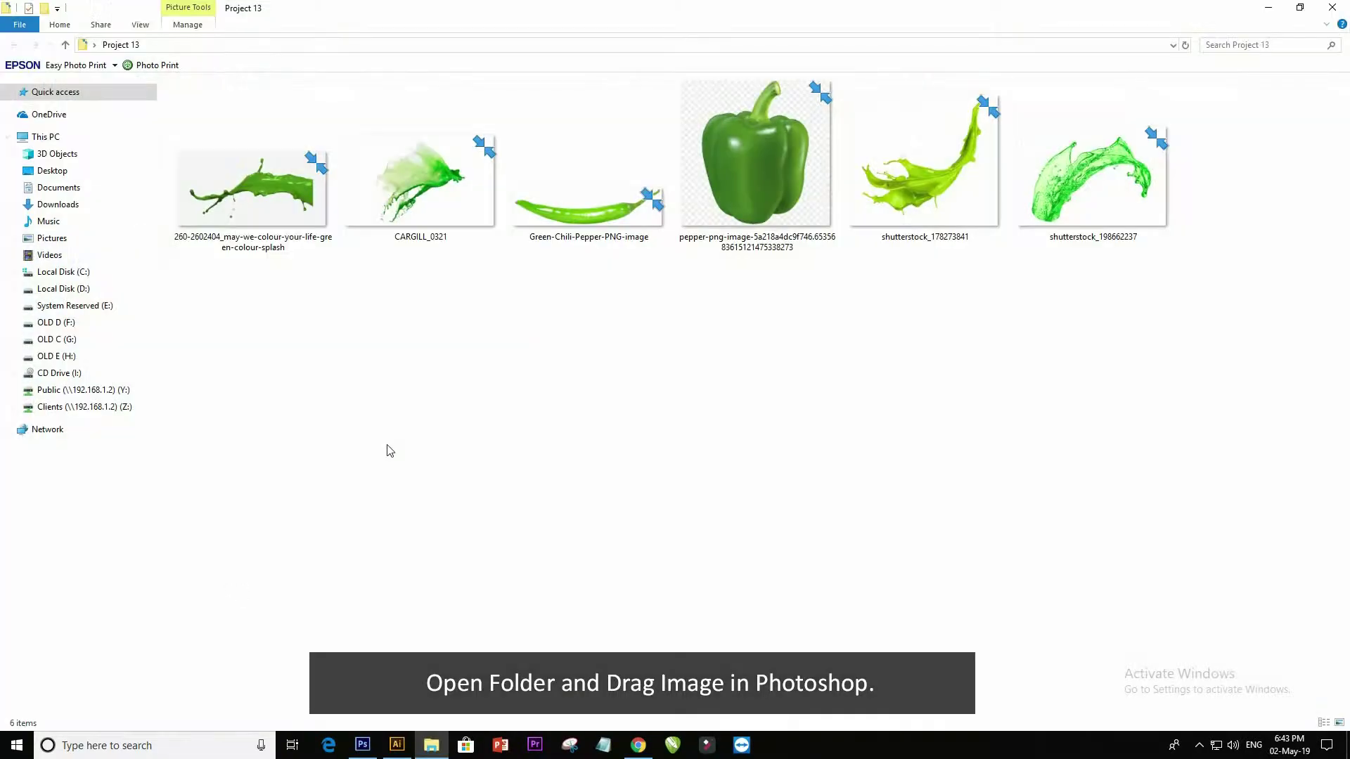
{"action": "left_click", "coordinate": [597, 215]}
{"action": "mouse_move", "coordinate": [604, 231]}
{"action": "left_mouse_down"}
{"action": "mouse_move", "coordinate": [496, 613]}
{"action": "mouse_move", "coordinate": [601, 471]}
{"action": "left_mouse_up"}
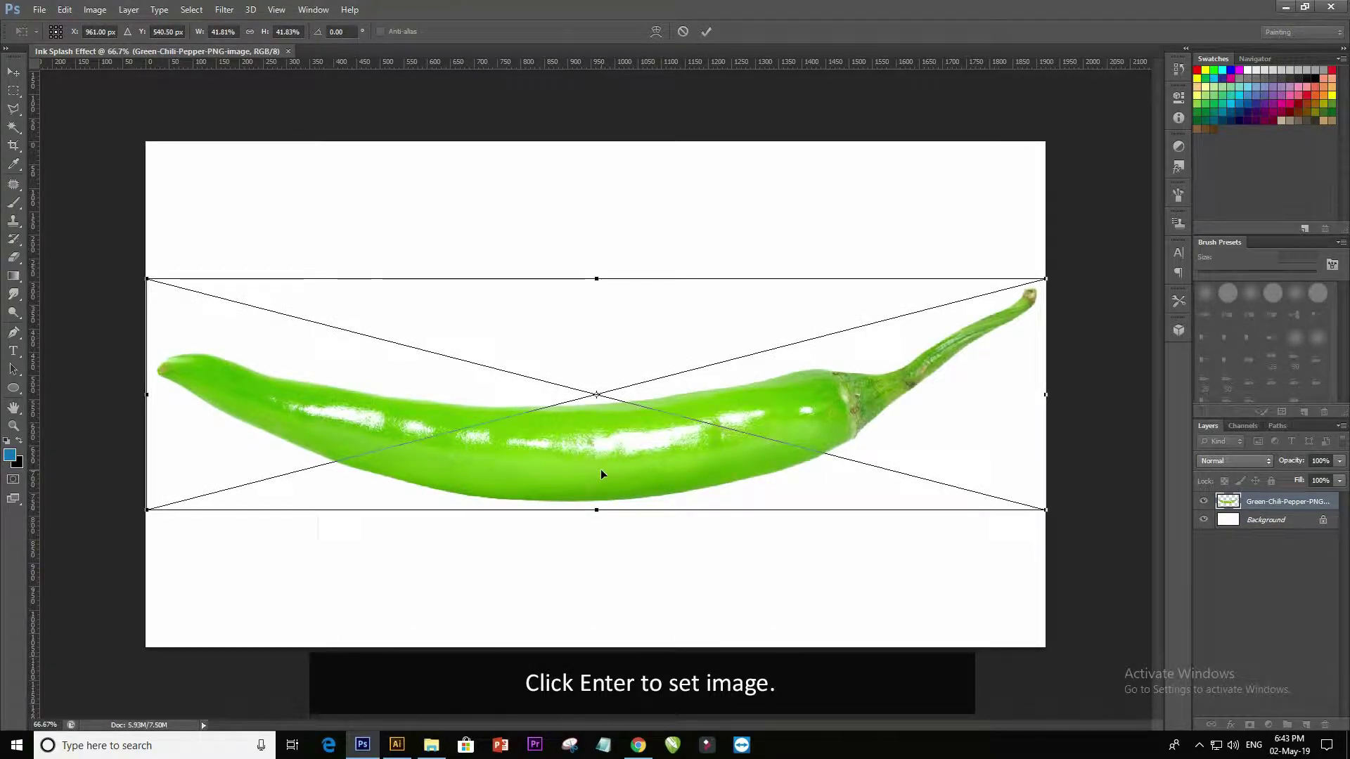
Place the chili image and rasterize its layer
{"action": "key", "text": "Return"}
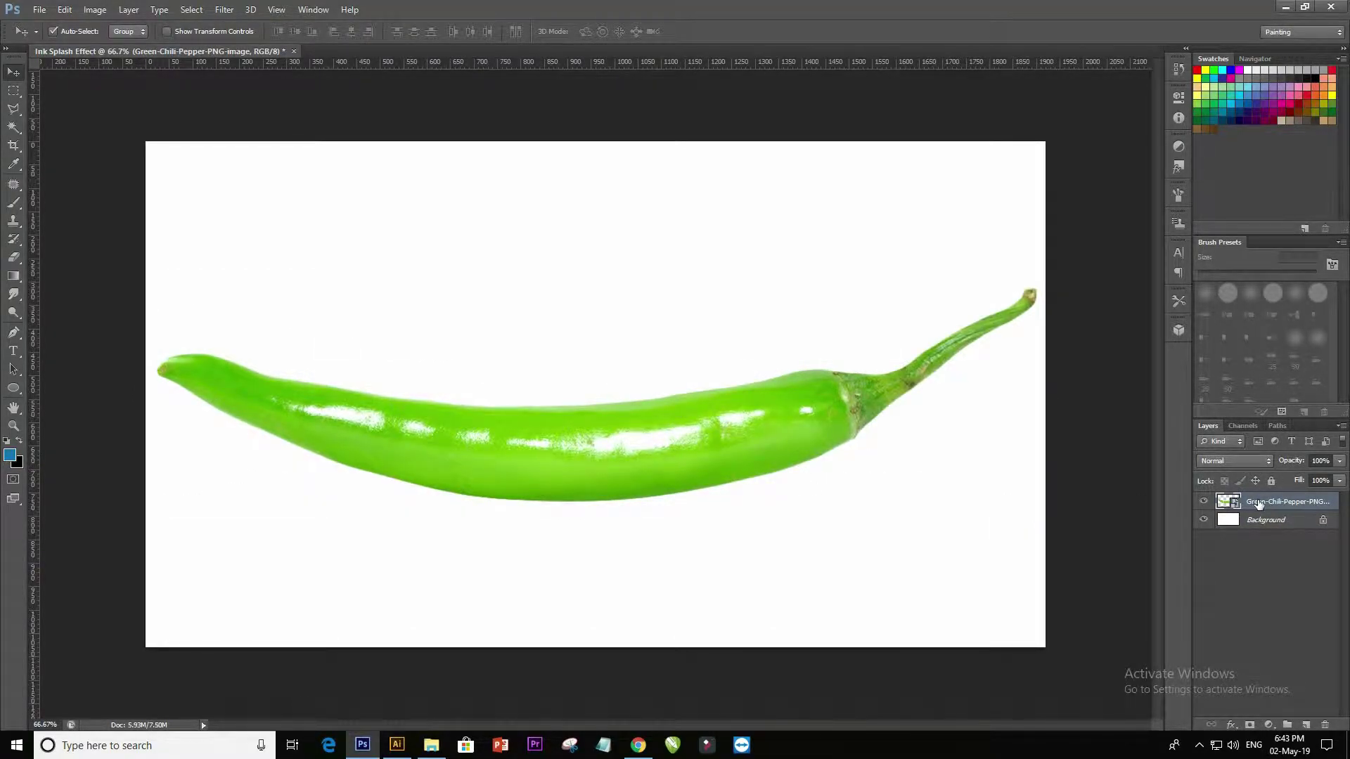
{"action": "right_click", "coordinate": [1257, 500]}
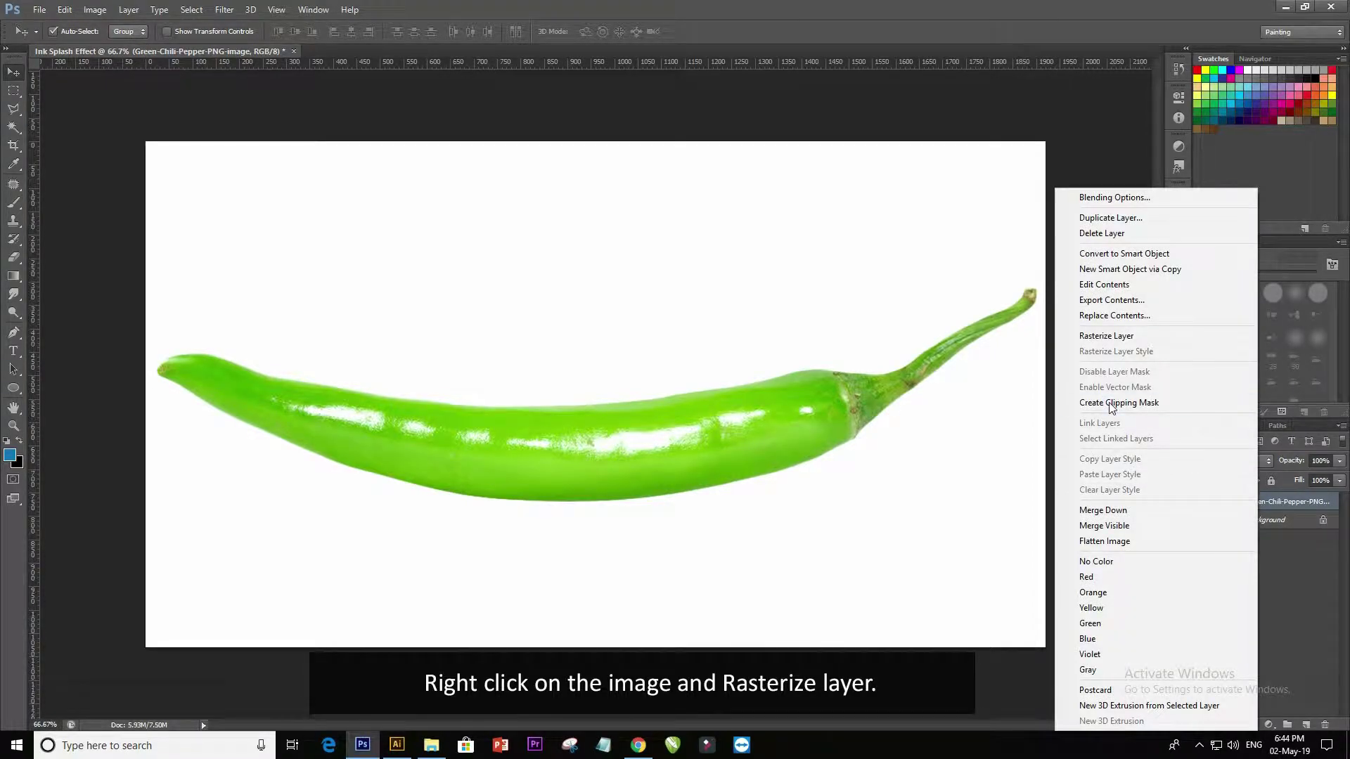
{"action": "left_click", "coordinate": [1109, 339]}
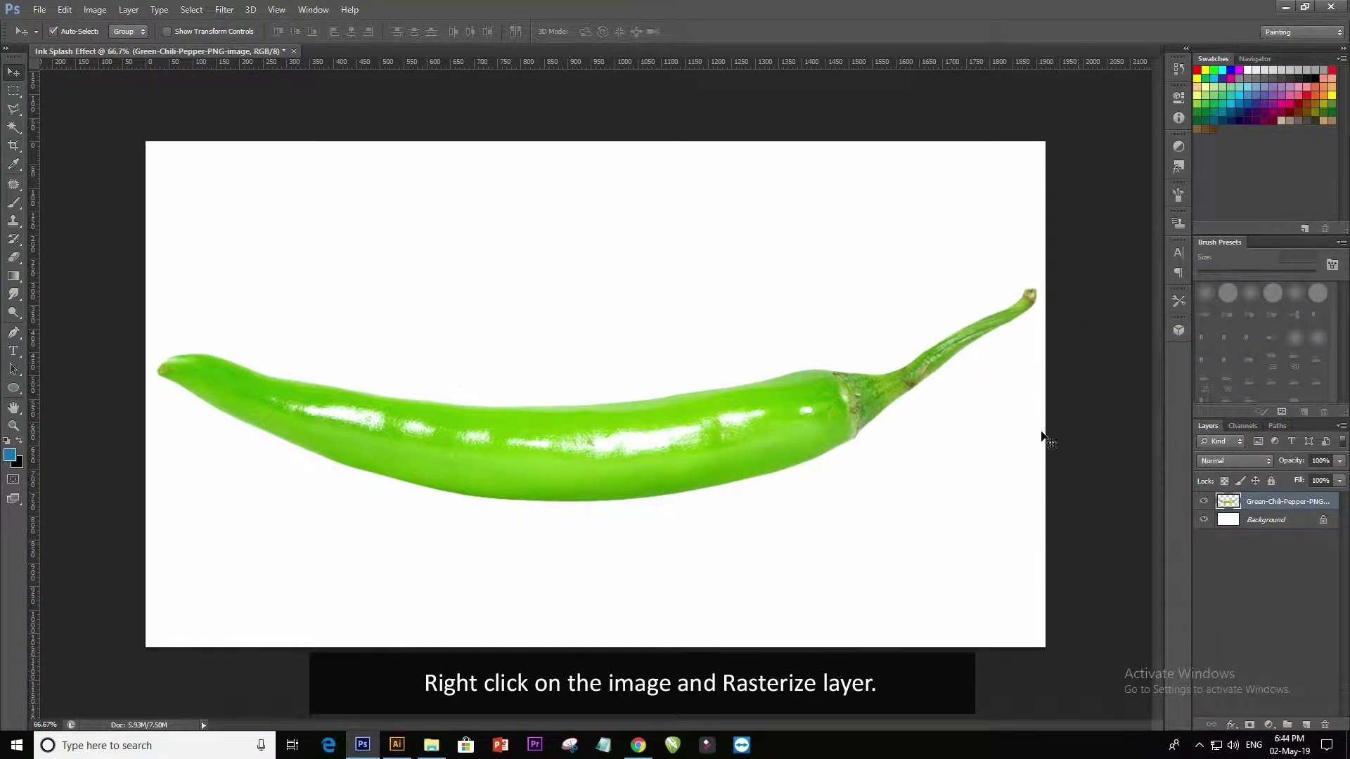
Scale the chili down, rotate it about -11.75° and shift it right on the canvas
{"action": "key", "text": "ctrl+t"}
{"action": "mouse_move", "coordinate": [1035, 290]}
{"action": "left_mouse_down"}
{"action": "mouse_move", "coordinate": [932, 330]}
{"action": "mouse_move", "coordinate": [919, 247]}
{"action": "left_mouse_up"}
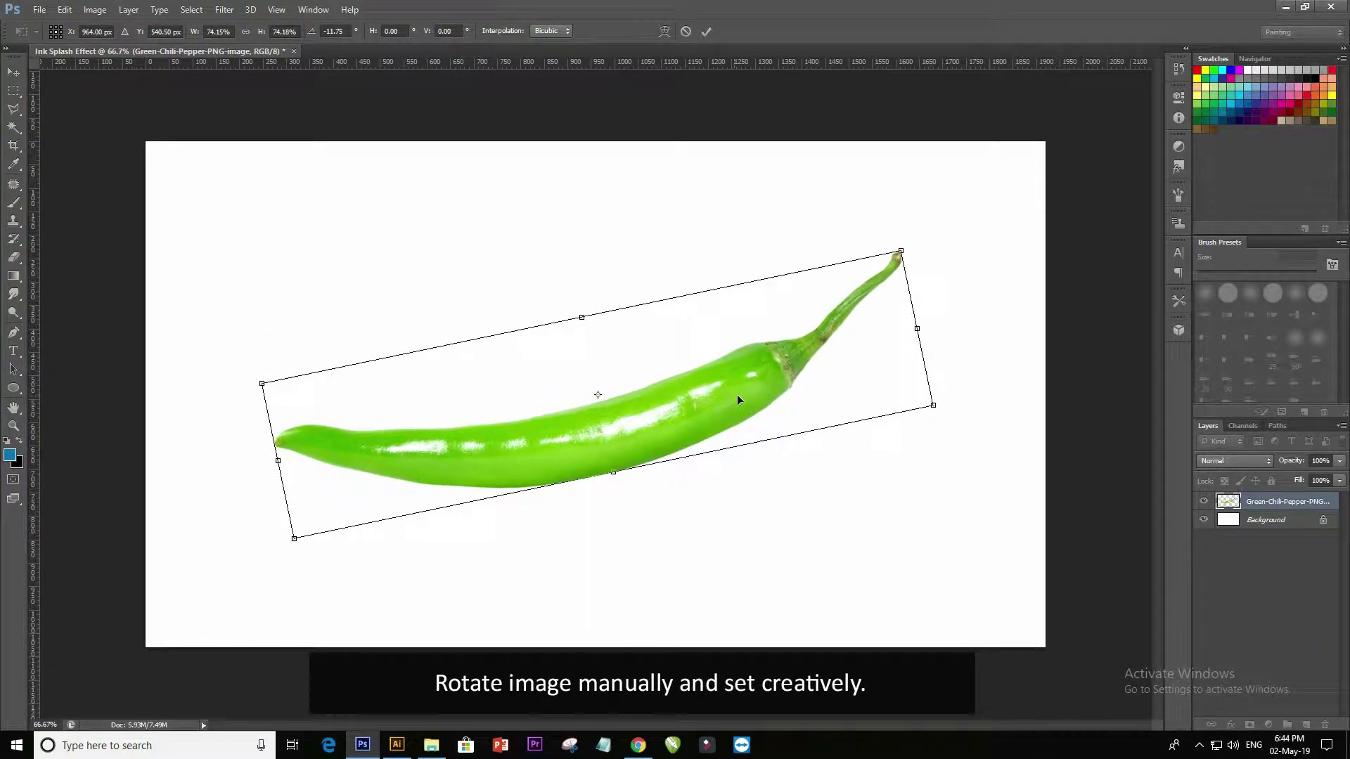
{"action": "left_click_drag", "start_coordinate": [734, 400], "coordinate": [803, 395]}
{"action": "left_click_drag", "start_coordinate": [362, 537], "coordinate": [417, 518]}
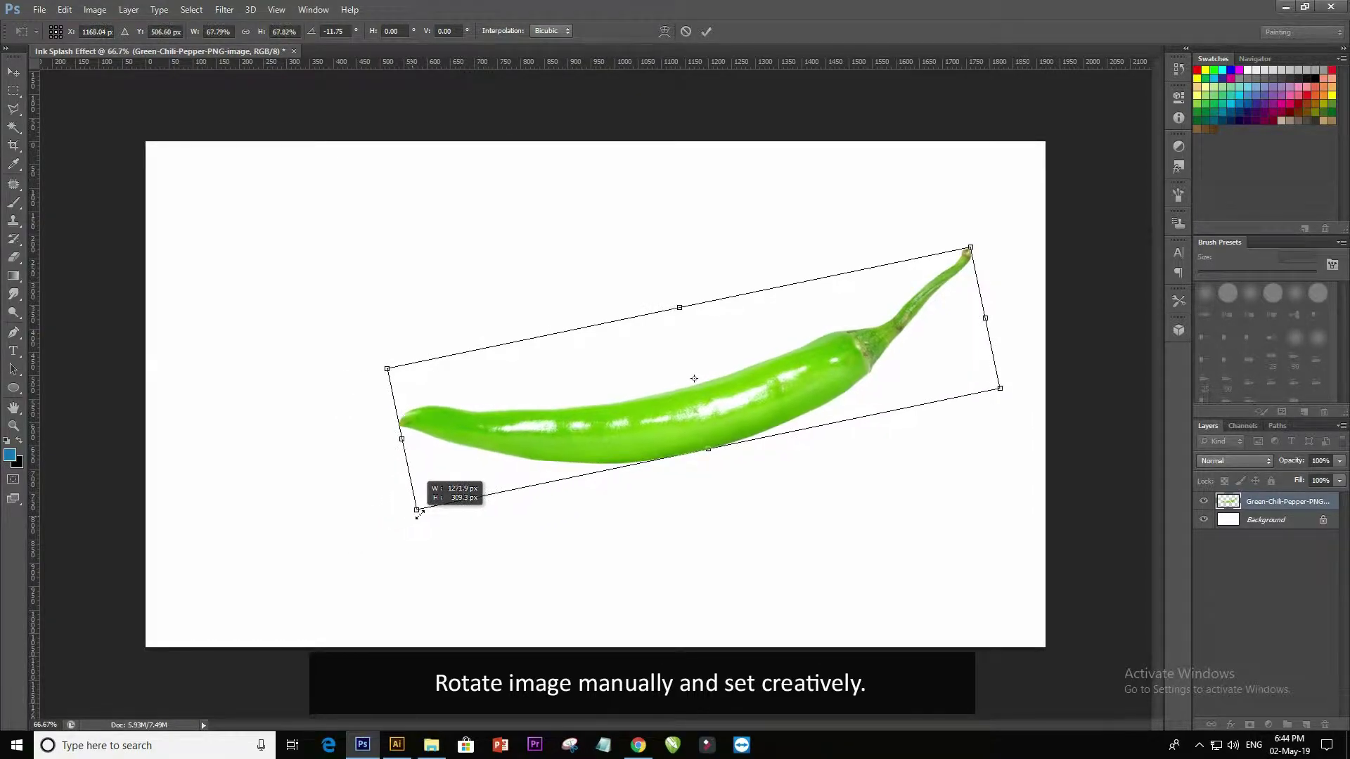
{"action": "left_click_drag", "start_coordinate": [695, 412], "coordinate": [710, 423]}
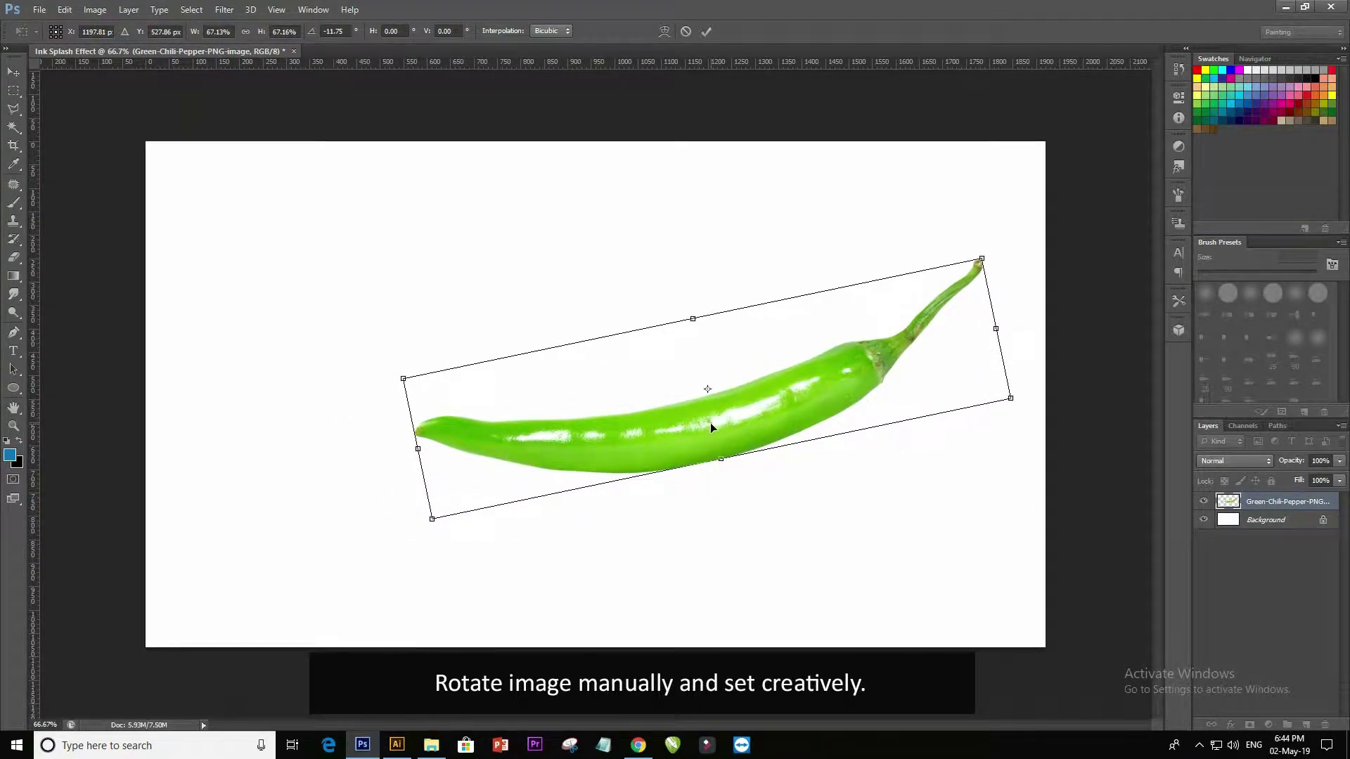
{"action": "key", "text": "Return"}
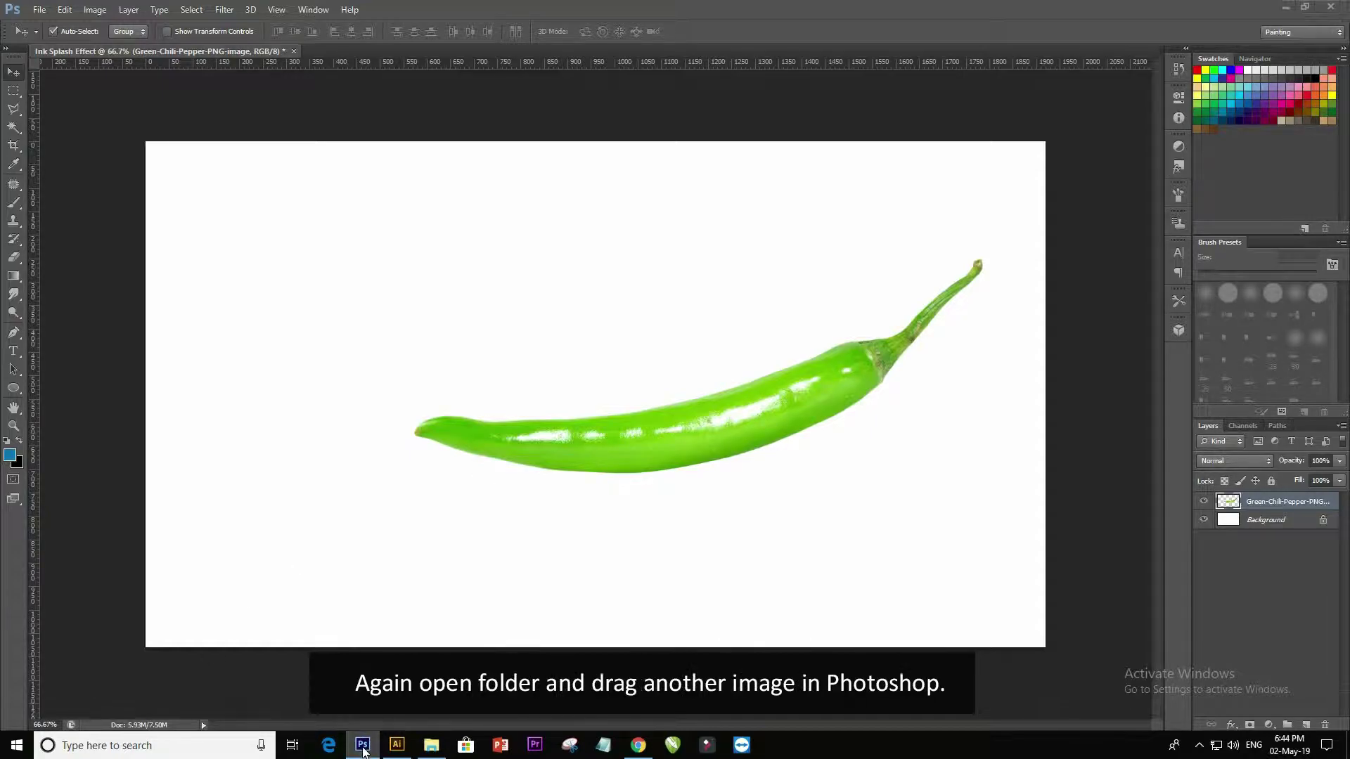
{"action": "left_click", "coordinate": [360, 740]}
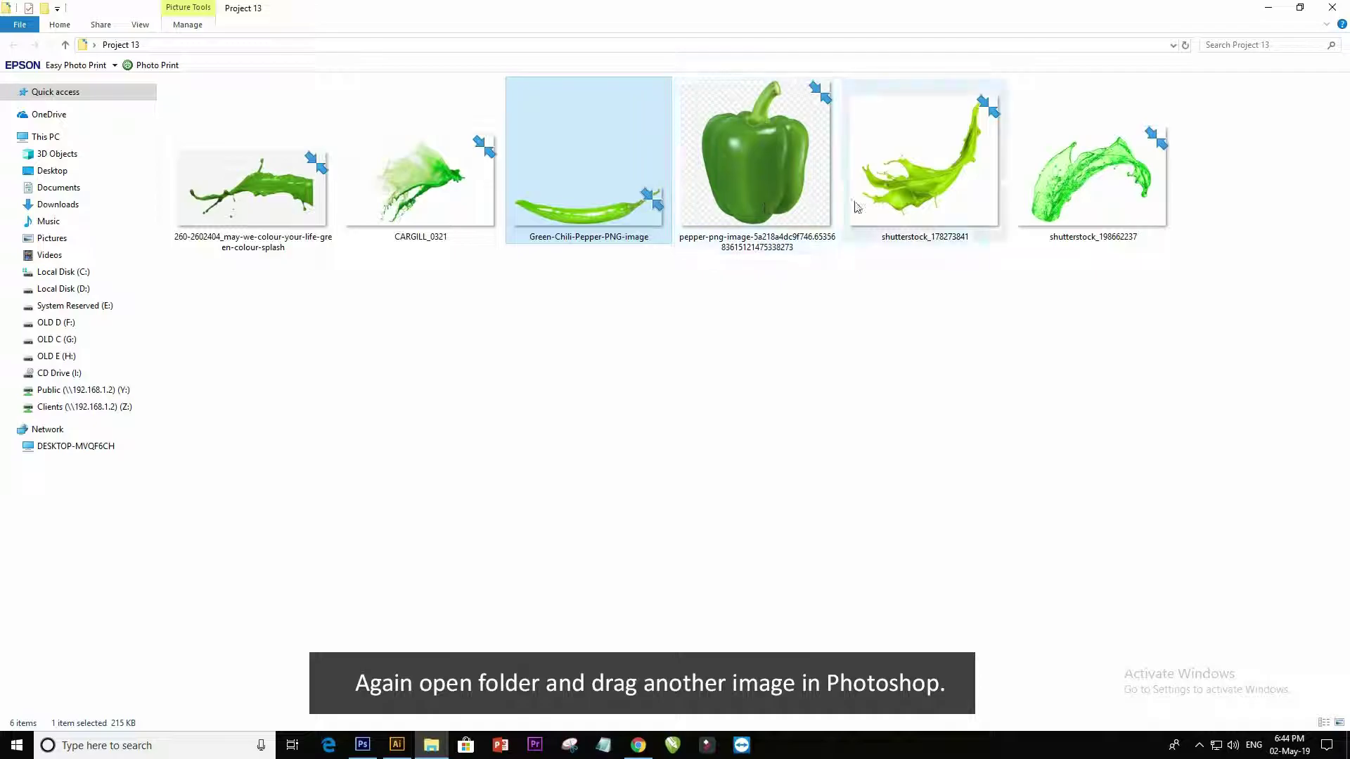
Place shutterstock_178273841 from Project 13 as a new layer above the chili
{"action": "left_click_drag", "start_coordinate": [942, 194], "coordinate": [543, 517]}
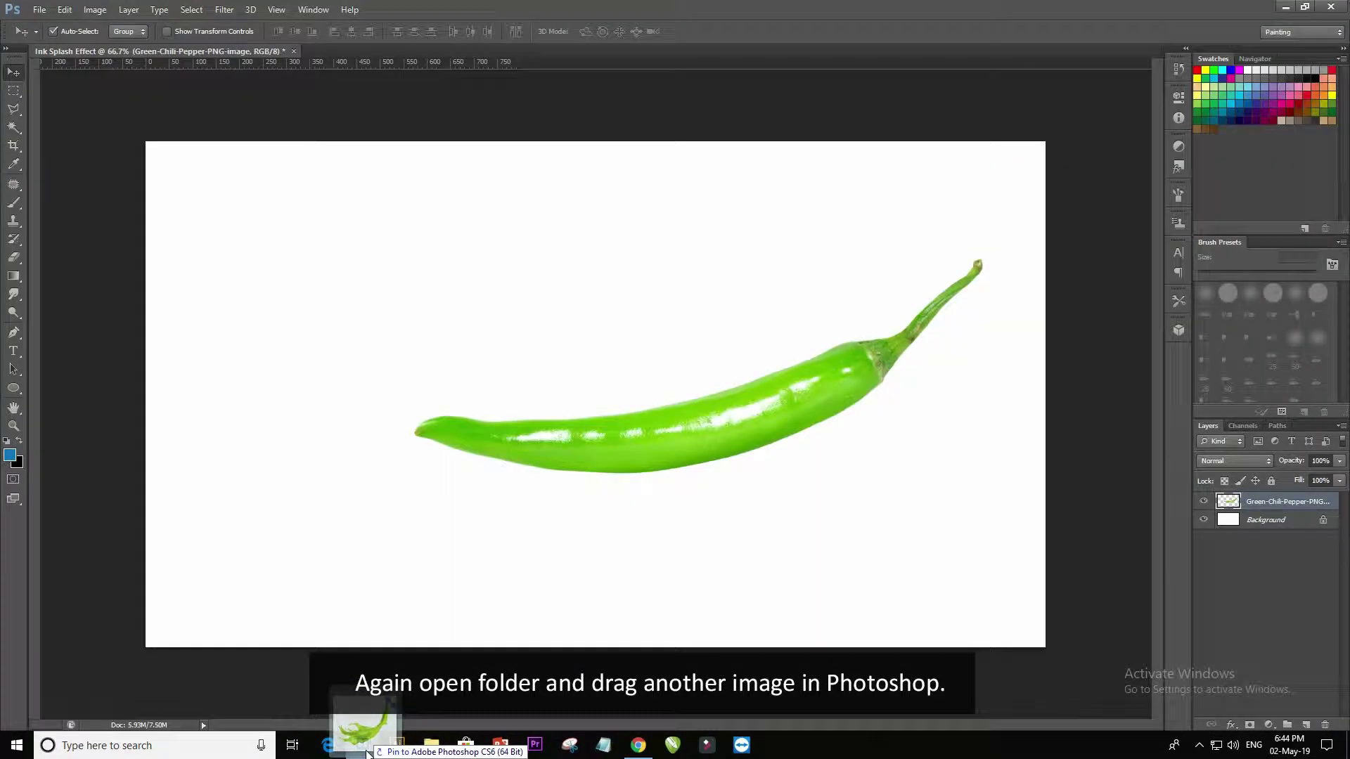
{"action": "left_click_drag", "start_coordinate": [543, 517], "coordinate": [516, 464]}
{"action": "key", "text": "Return"}
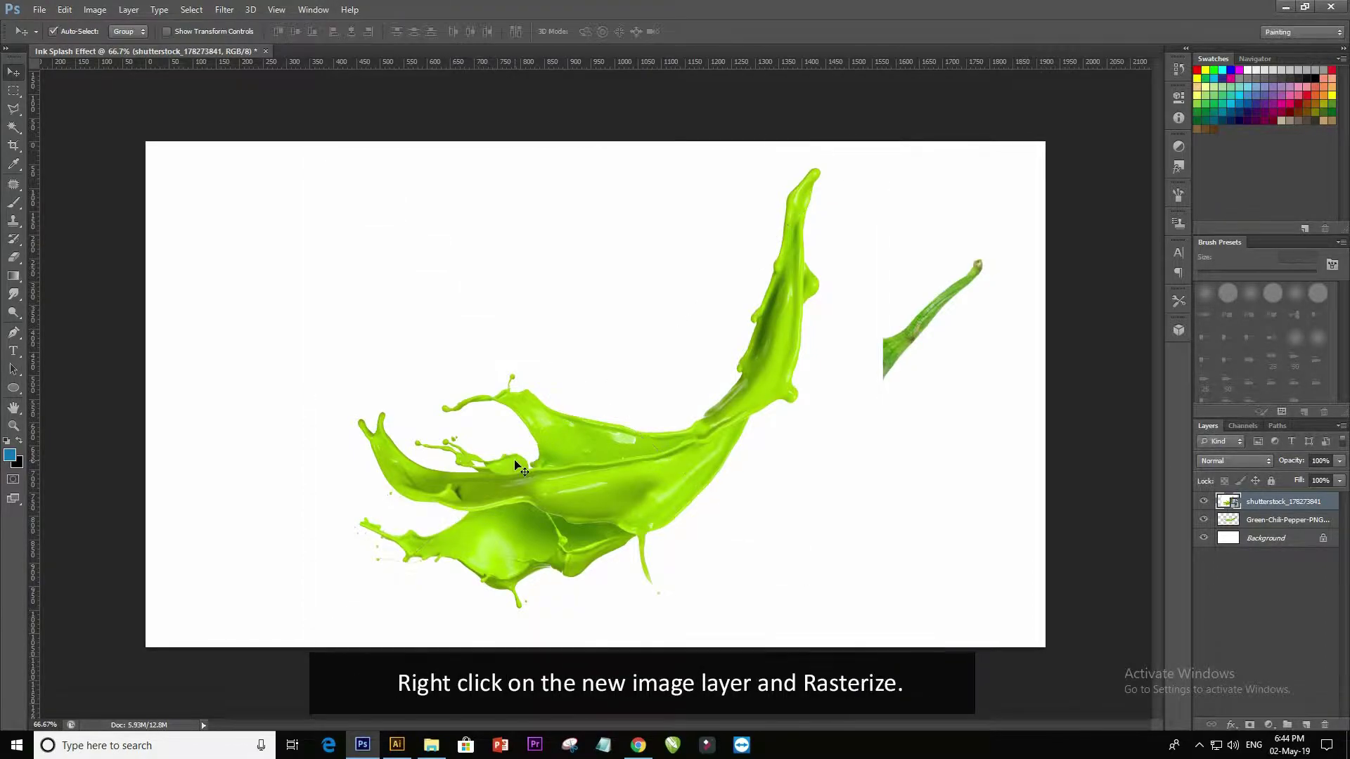
Rasterize the splash layer and delete its white background using the Magic Wand
{"action": "right_click", "coordinate": [1256, 504]}
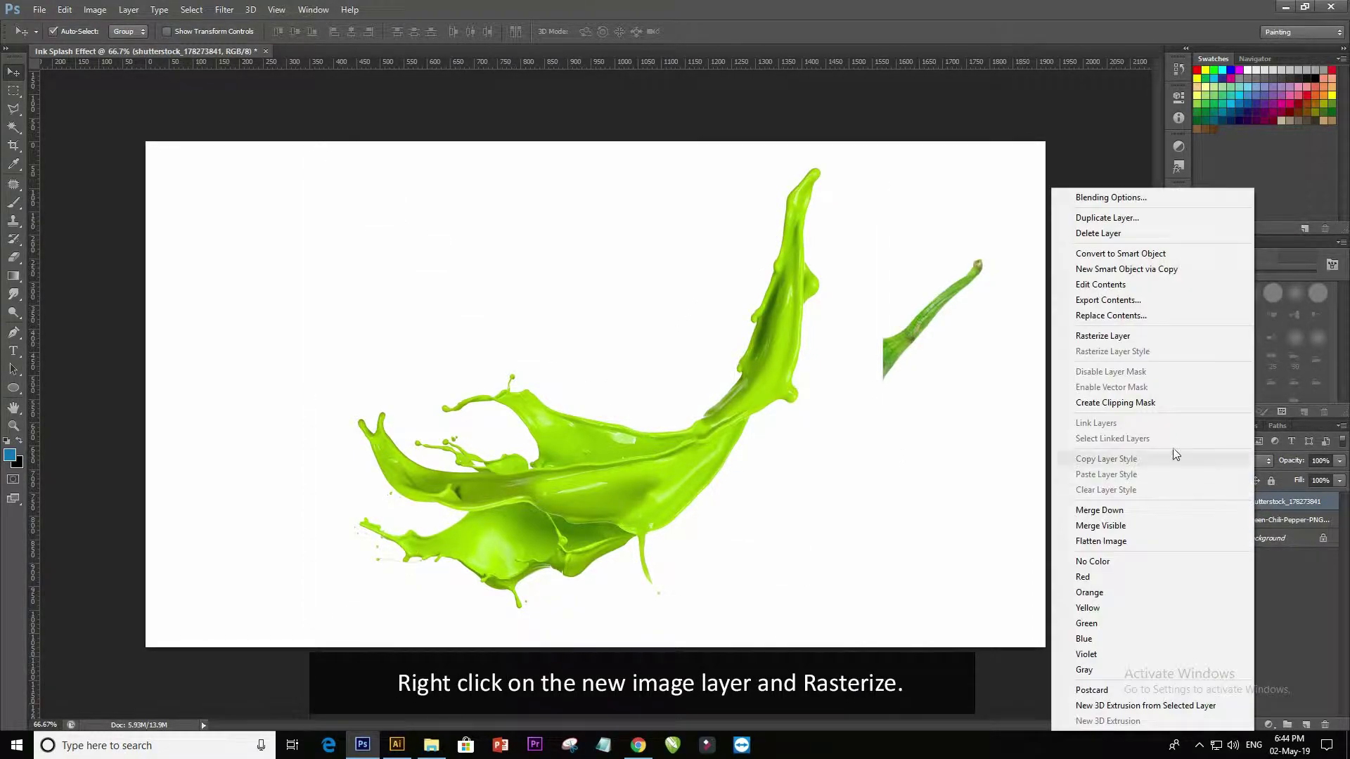
{"action": "left_click", "coordinate": [1118, 336]}
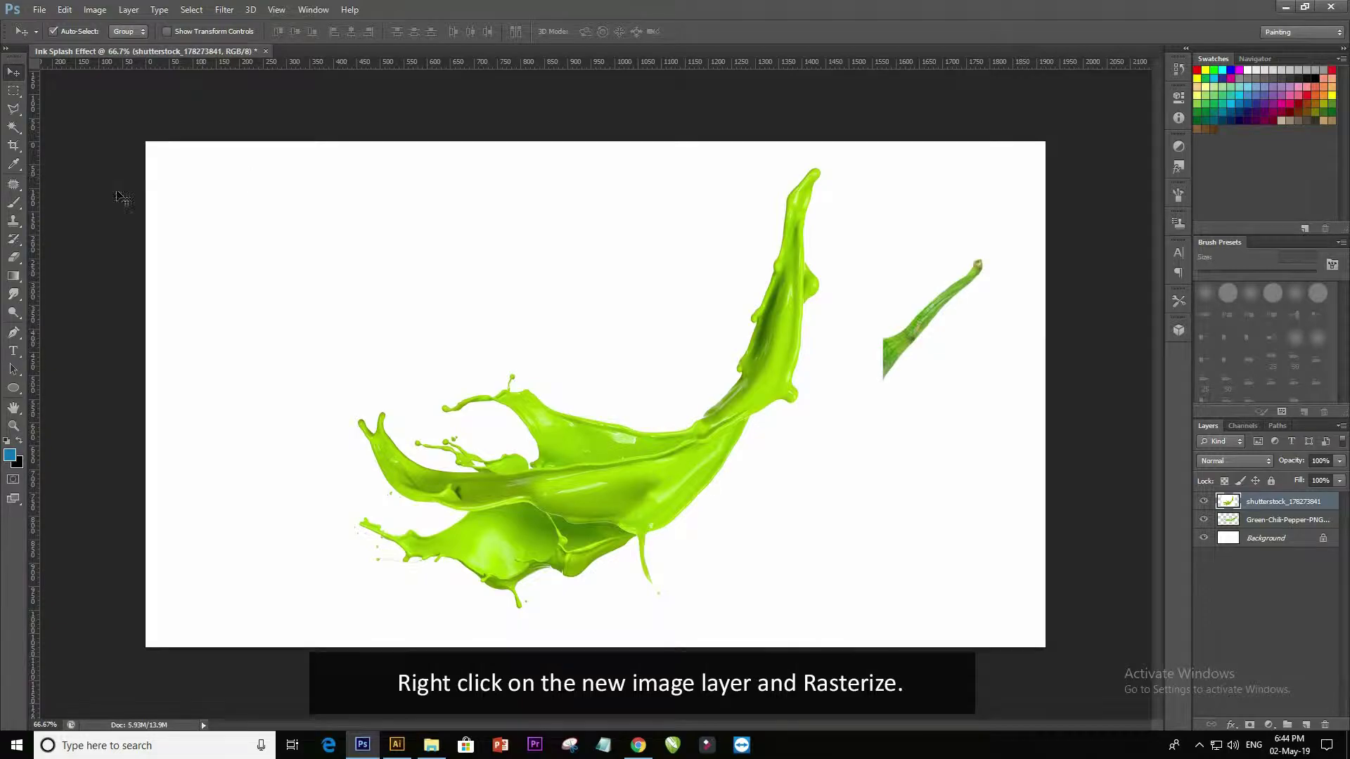
{"action": "left_click", "coordinate": [14, 127]}
{"action": "left_click", "coordinate": [598, 293]}
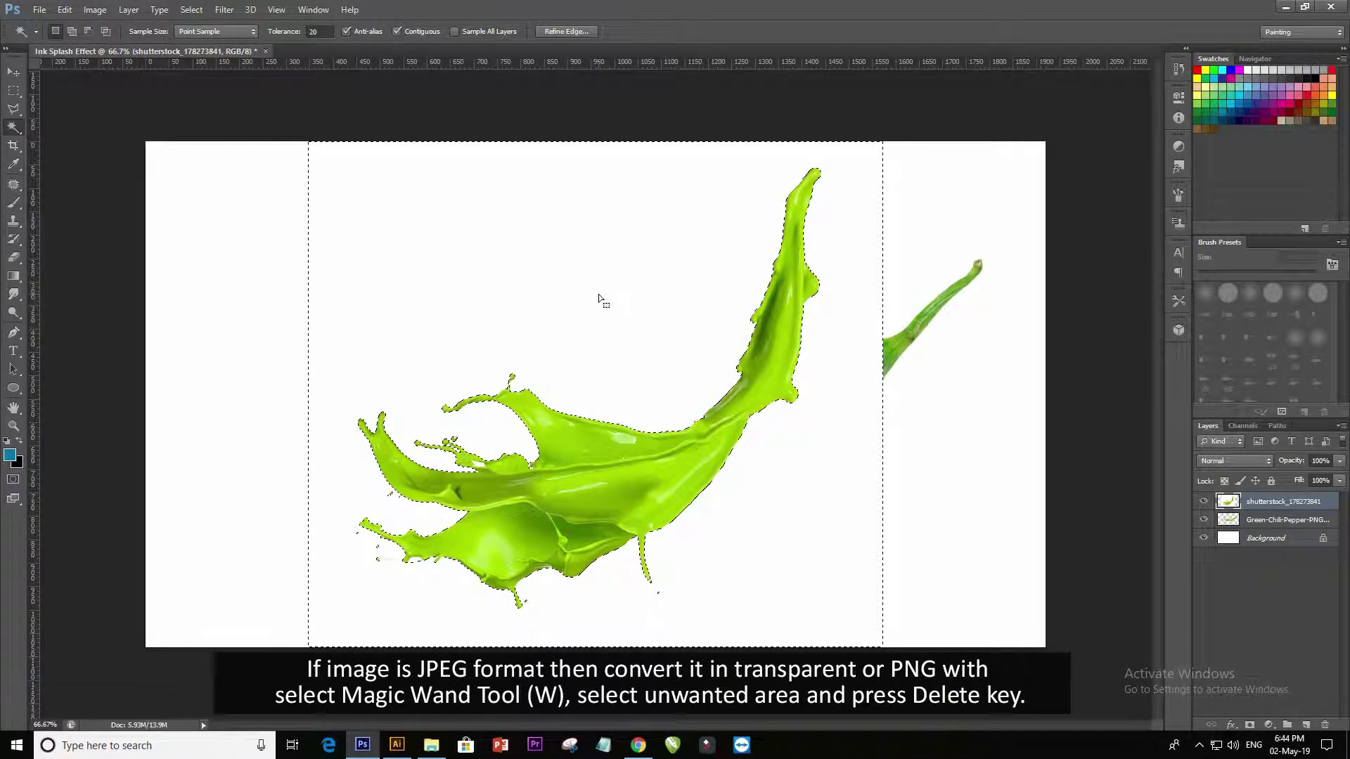
{"action": "key", "text": "Delete"}
{"action": "key", "text": "ctrl+d"}
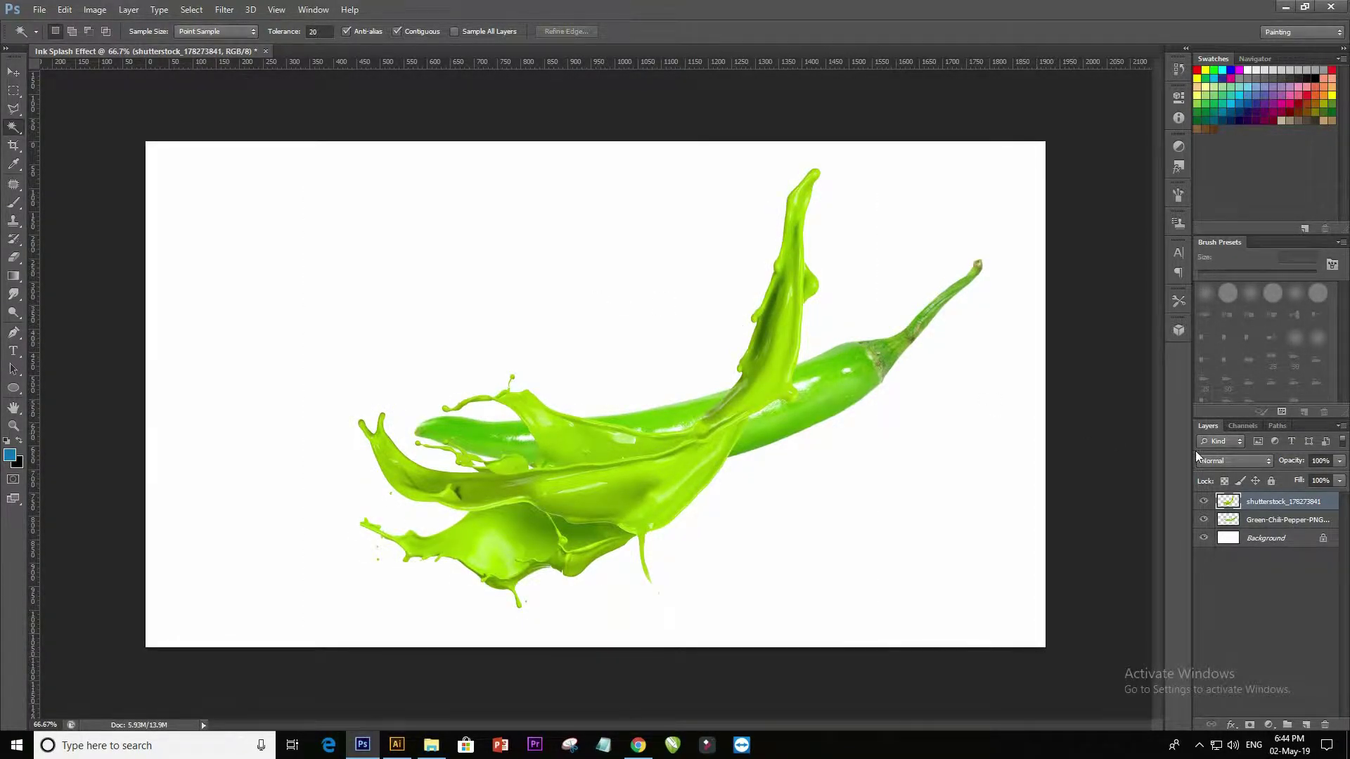
{"action": "key", "text": "ctrl+t"}
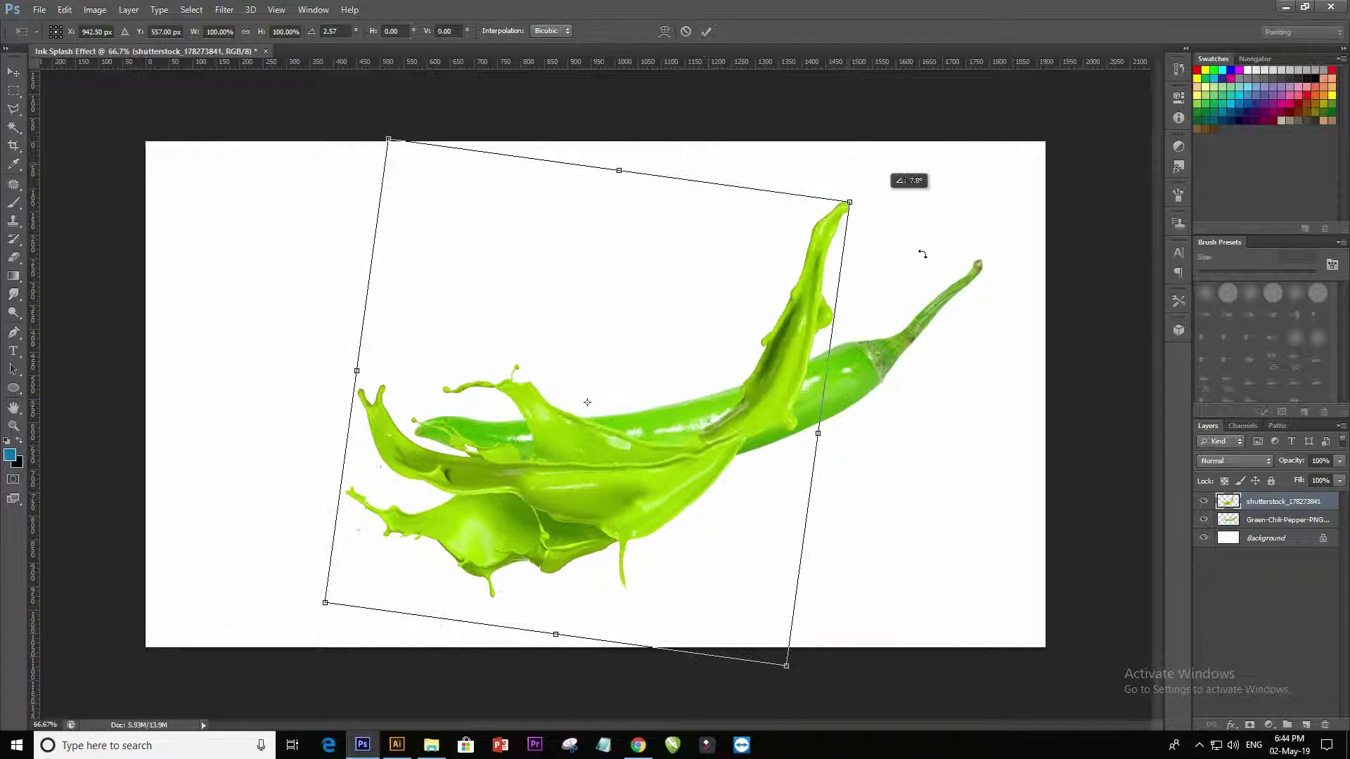
Rotate the splash, shrink it to about 82% and set it over the chili's left end
{"action": "left_click_drag", "start_coordinate": [846, 170], "coordinate": [999, 425]}
{"action": "mouse_move", "coordinate": [905, 430]}
{"action": "left_mouse_down"}
{"action": "mouse_move", "coordinate": [854, 417]}
{"action": "mouse_move", "coordinate": [542, 448]}
{"action": "left_mouse_up"}
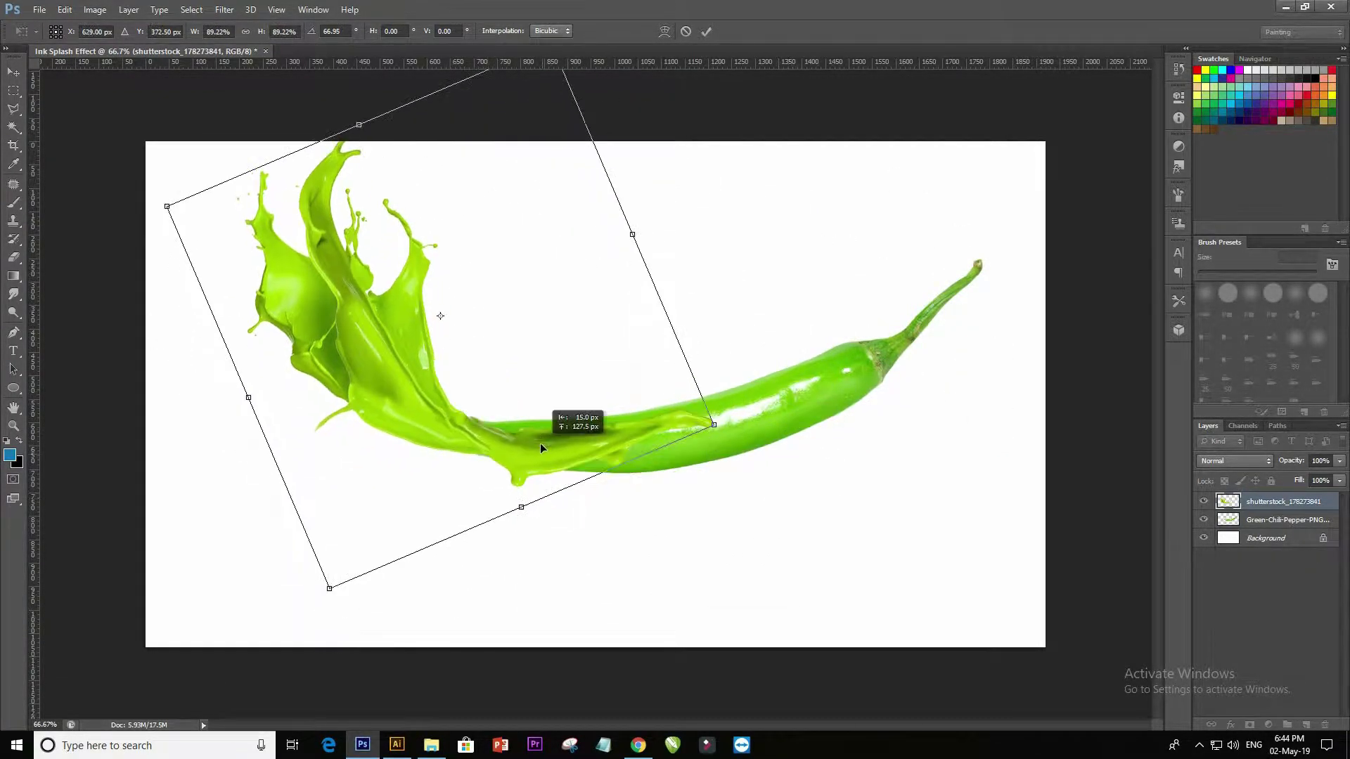
{"action": "left_click_drag", "start_coordinate": [714, 424], "coordinate": [669, 416]}
{"action": "mouse_move", "coordinate": [585, 436]}
{"action": "left_mouse_down"}
{"action": "mouse_move", "coordinate": [597, 448]}
{"action": "mouse_move", "coordinate": [519, 451]}
{"action": "mouse_move", "coordinate": [595, 452]}
{"action": "left_mouse_up"}
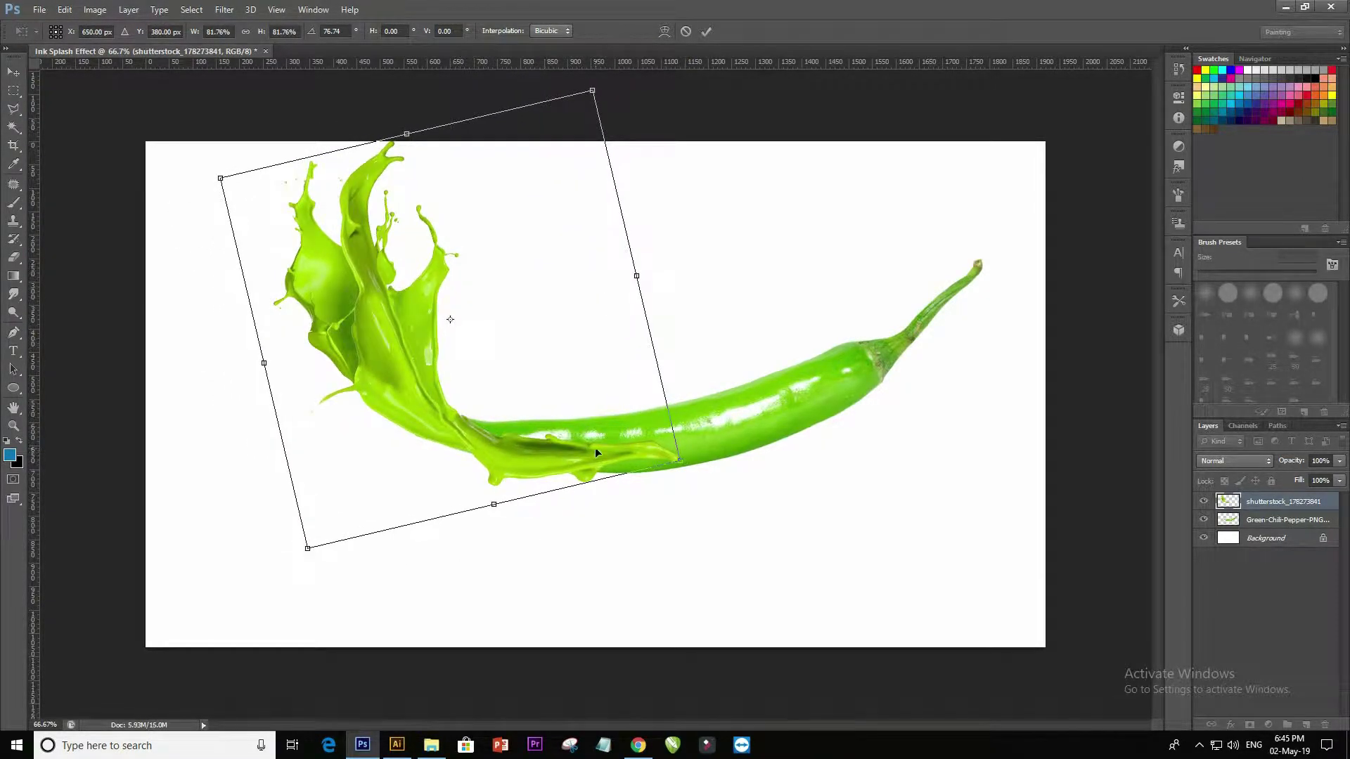
{"action": "key", "text": "Return"}
{"action": "key", "text": "w"}
Select both the splash and chili layers with the Move tool
{"action": "left_click", "coordinate": [14, 74]}
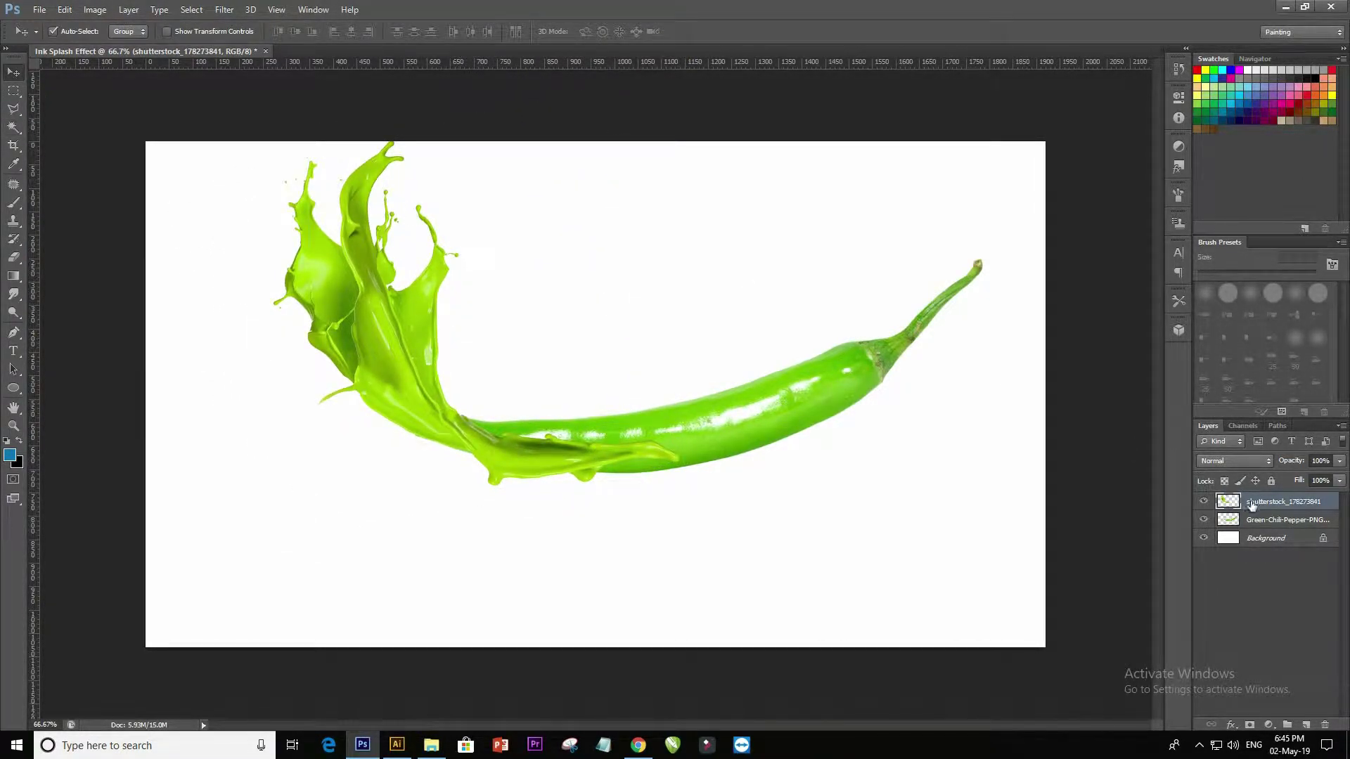
{"action": "left_click", "coordinate": [1259, 519], "text": "shift"}
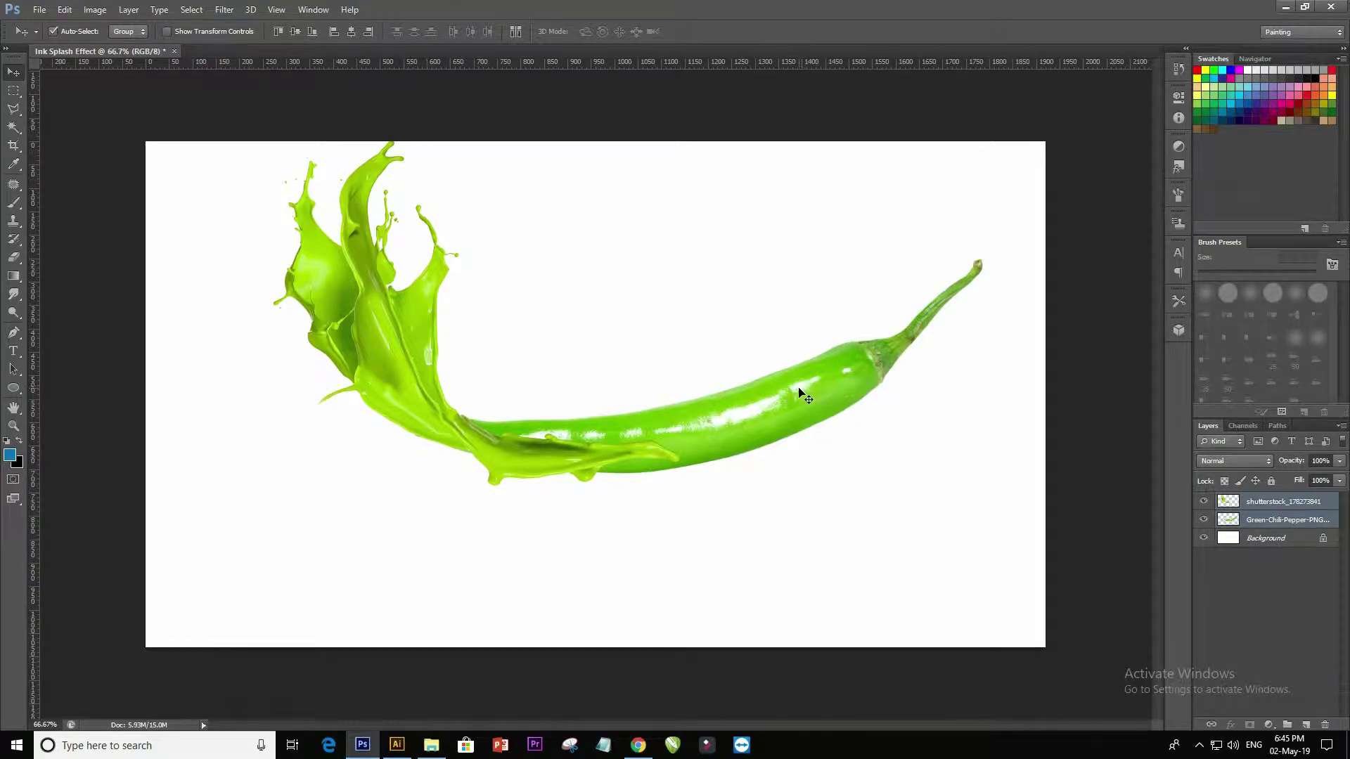
{"action": "key", "text": "ctrl+t"}
Nudge the splash and chili together down and to the left
{"action": "mouse_move", "coordinate": [736, 419]}
{"action": "left_mouse_down"}
{"action": "mouse_move", "coordinate": [699, 464]}
{"action": "mouse_move", "coordinate": [710, 471]}
{"action": "left_mouse_up"}
{"action": "key", "text": "Return"}
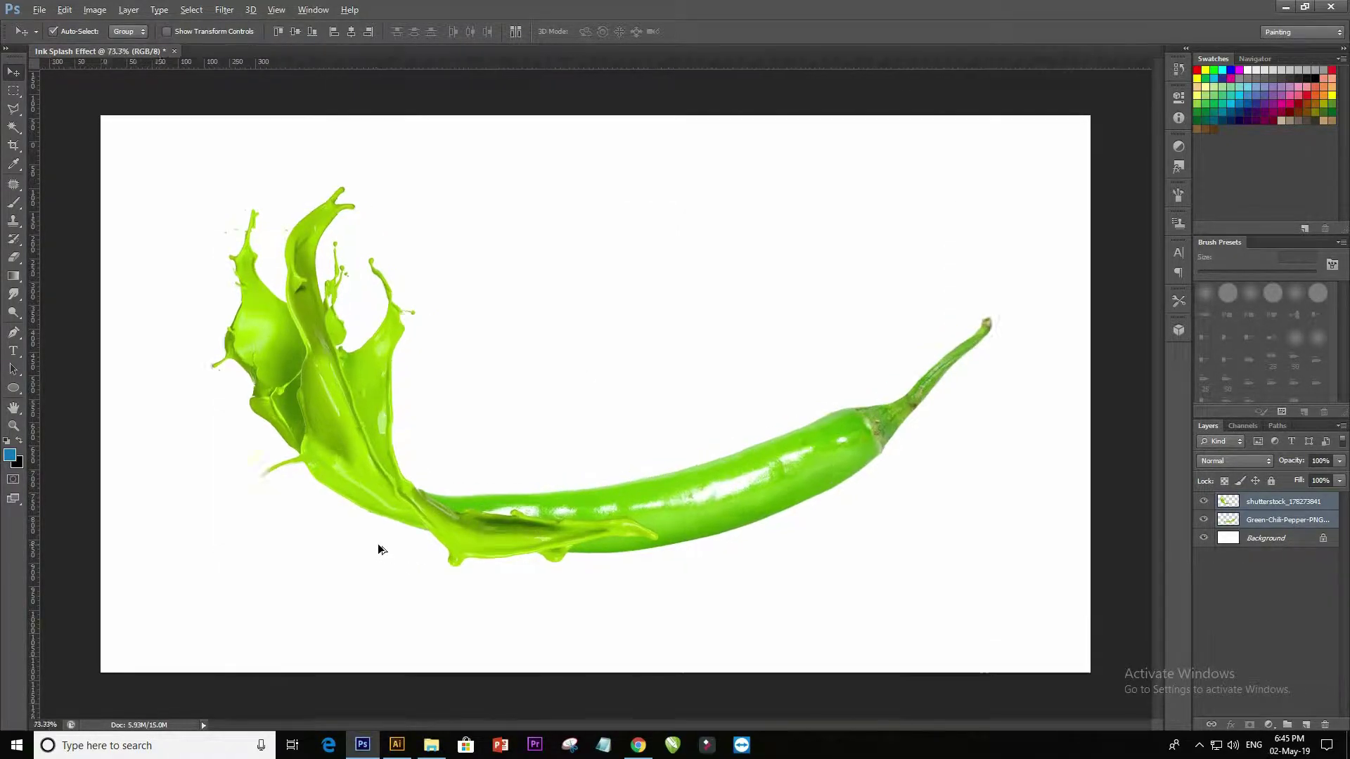
{"action": "scroll", "coordinate": [378, 542], "scroll_direction": "up", "scroll_amount": 2}
Rename the shutterstock splash layer to Splash and make it active
{"action": "left_click", "coordinate": [1210, 505]}
{"action": "double_click", "coordinate": [1259, 502]}
{"action": "type", "text": "Splash"}
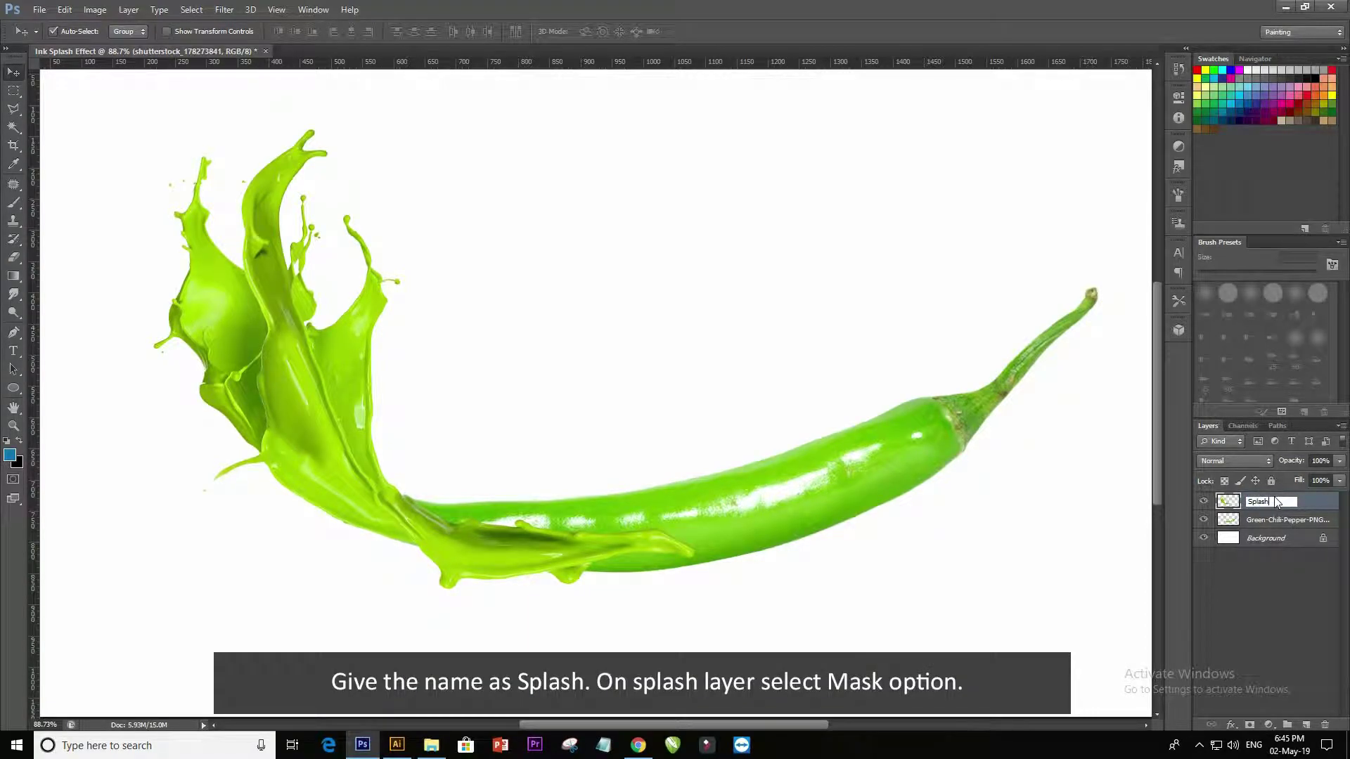
{"action": "key", "text": "Return"}
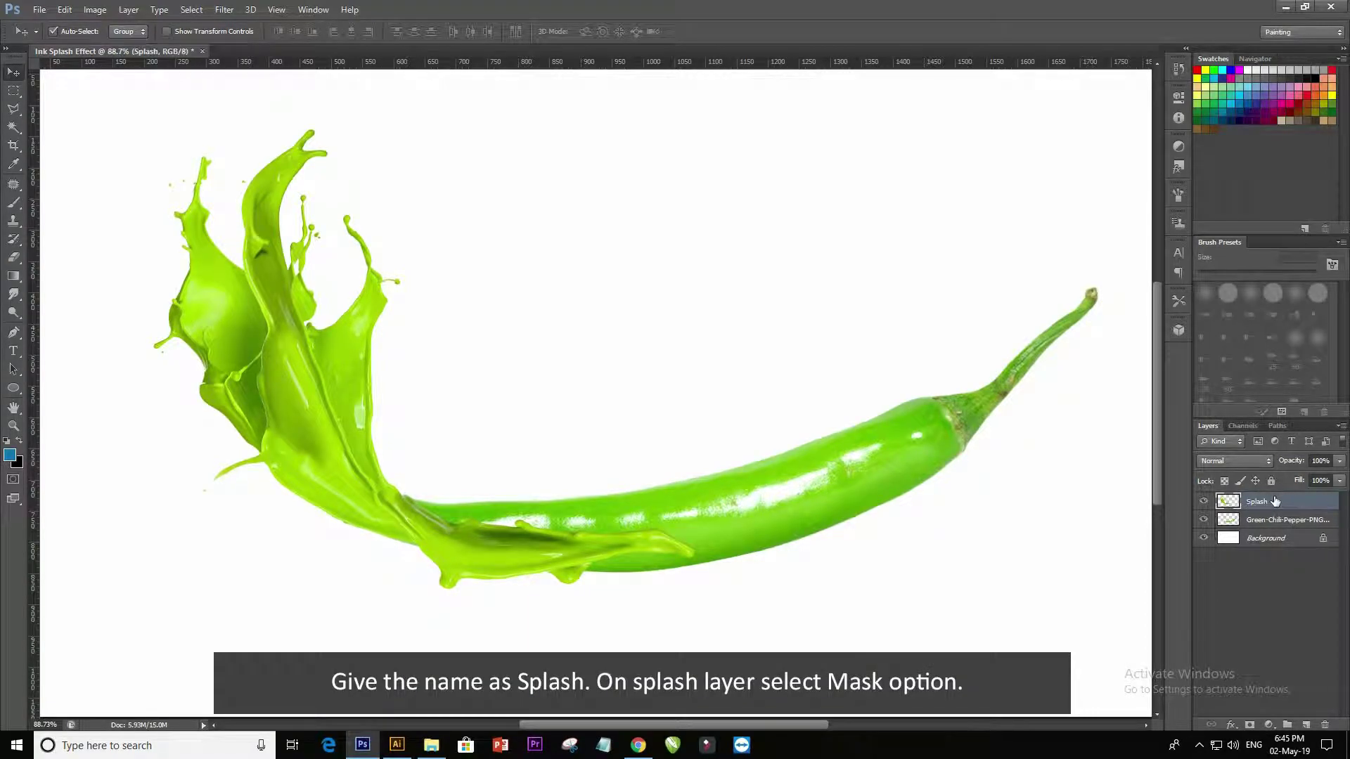
{"action": "left_click", "coordinate": [1271, 522]}
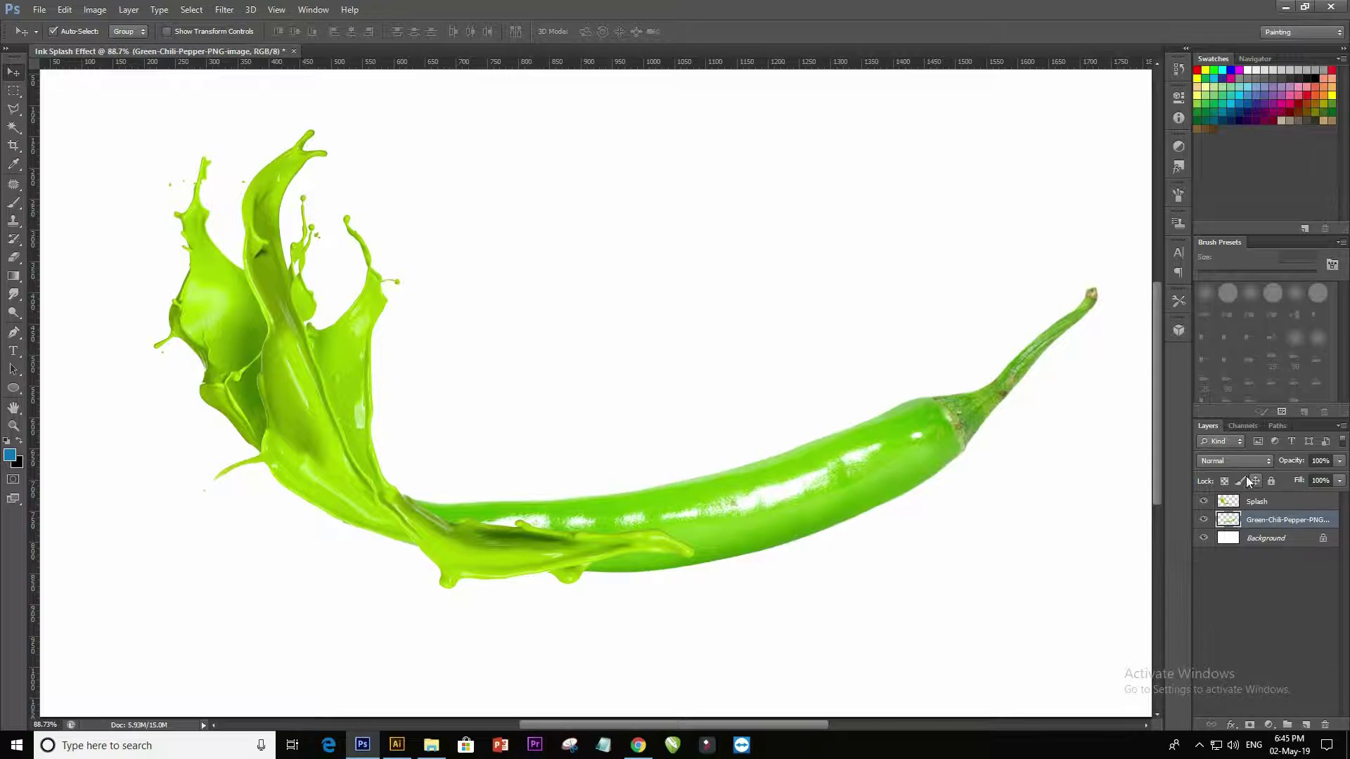
{"action": "left_click", "coordinate": [1265, 508]}
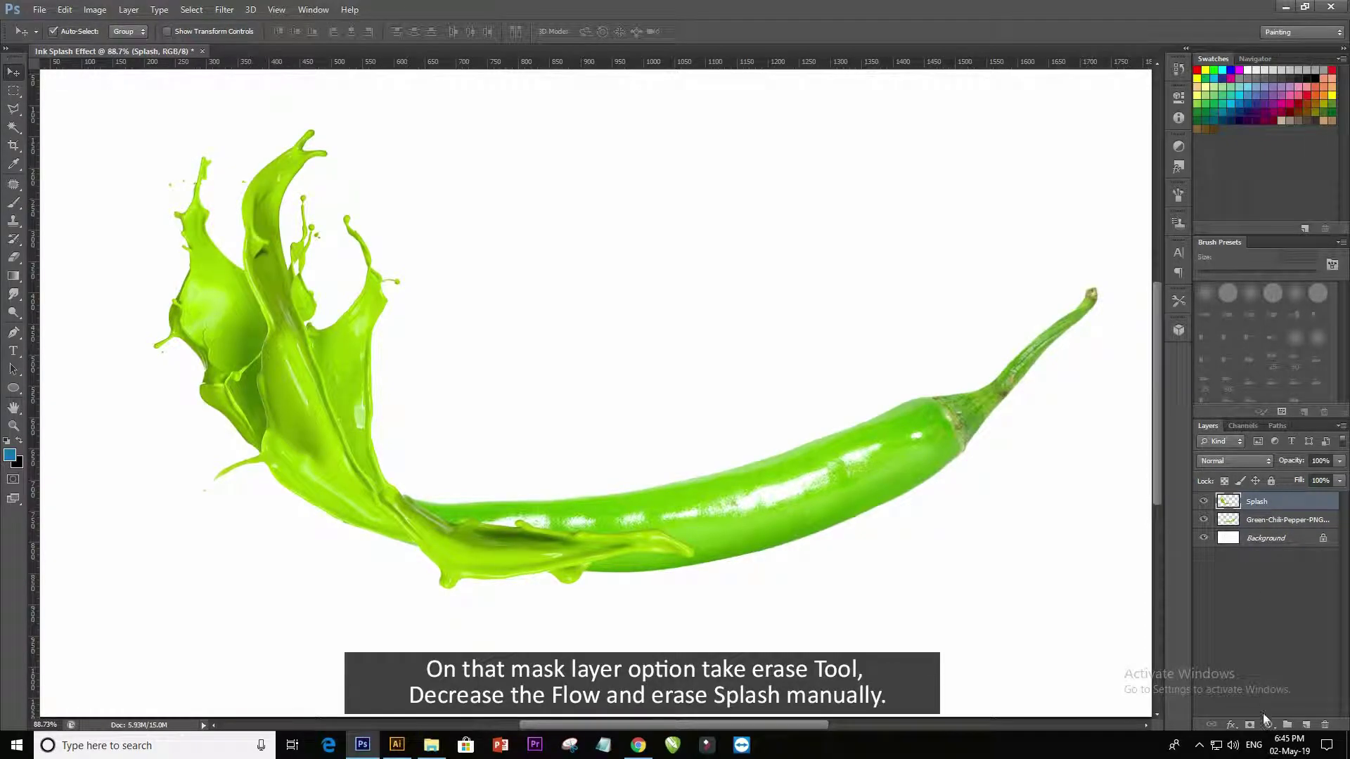
Add a layer mask to Splash and set the Eraser flow to 60%
{"action": "left_click", "coordinate": [1249, 724]}
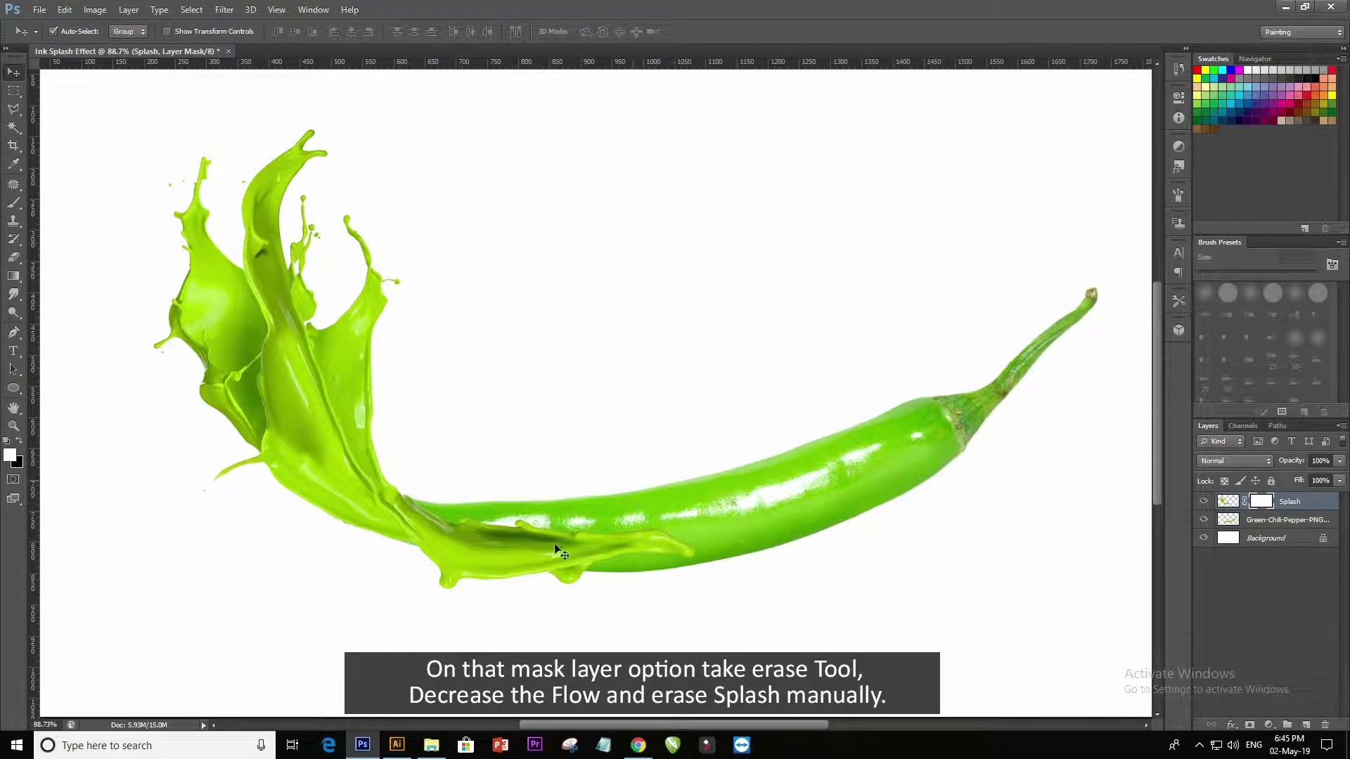
{"action": "left_click", "coordinate": [13, 257]}
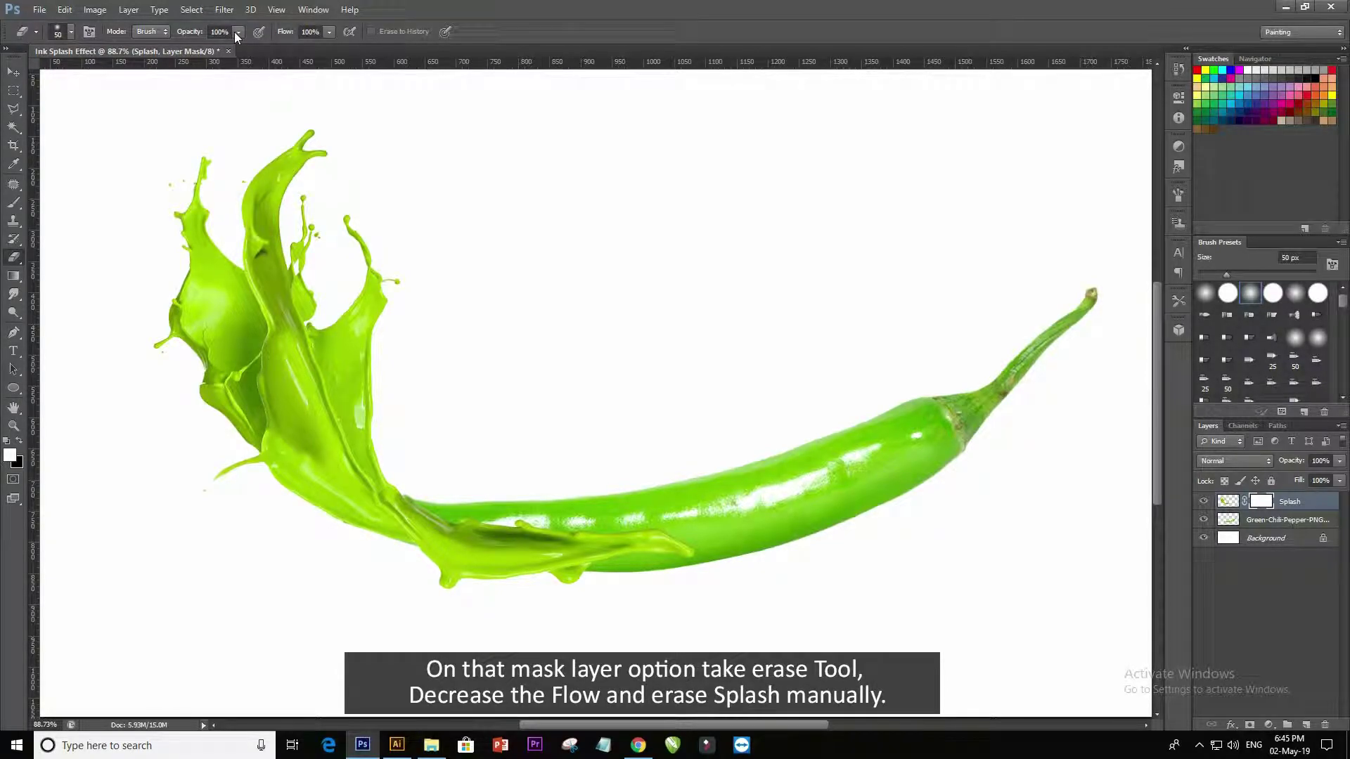
{"action": "left_click", "coordinate": [329, 32]}
{"action": "left_click", "coordinate": [302, 47]}
{"action": "type", "text": "6"}
{"action": "key", "text": "Return"}
Erase the splash on its mask where it overlaps the chili, using a smaller brush
{"action": "scroll", "coordinate": [567, 461], "scroll_direction": "up", "scroll_amount": 1}
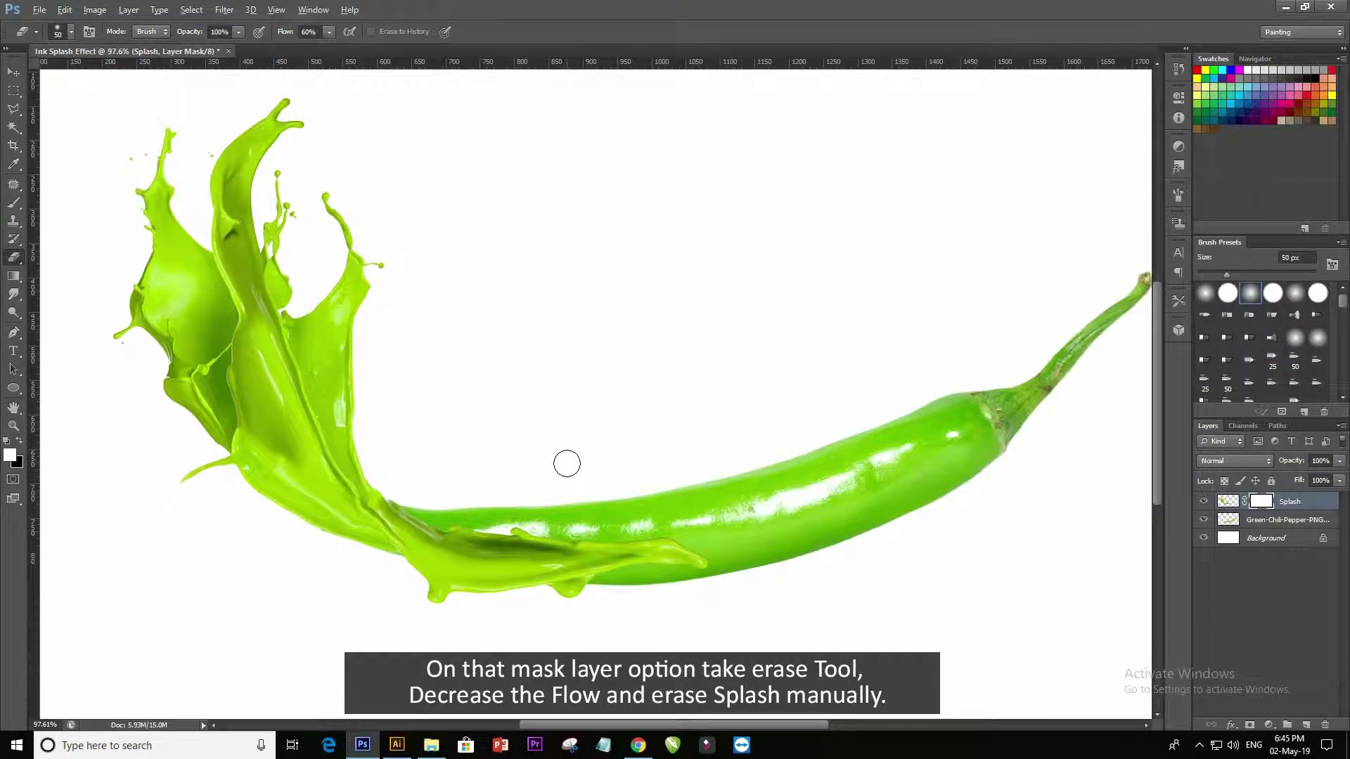
{"action": "scroll", "coordinate": [594, 605], "scroll_direction": "up", "scroll_amount": 1}
{"action": "scroll", "coordinate": [633, 591], "scroll_direction": "up", "scroll_amount": 1}
{"action": "mouse_move", "coordinate": [747, 549]}
{"action": "left_mouse_down"}
{"action": "mouse_move", "coordinate": [634, 549]}
{"action": "mouse_move", "coordinate": [388, 508]}
{"action": "left_mouse_up"}
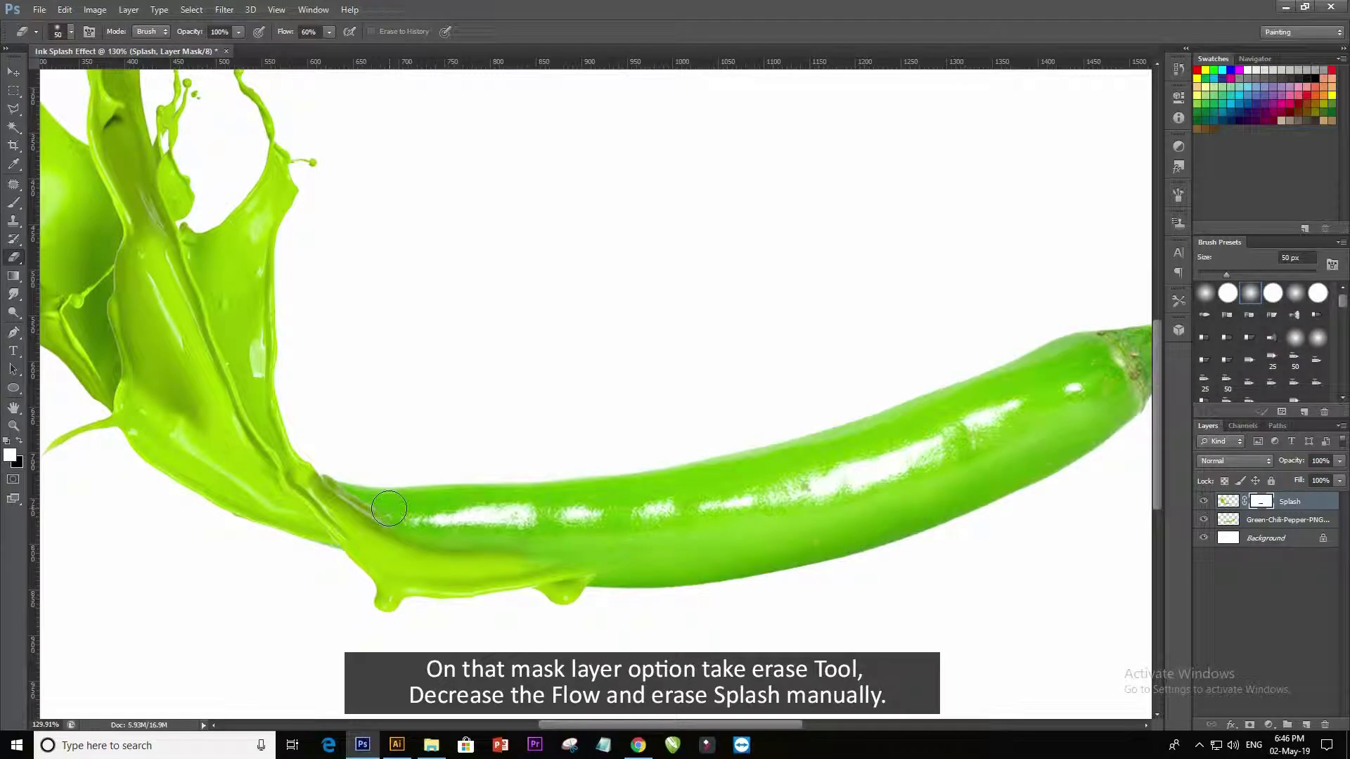
{"action": "key", "text": "bracketleft"}
{"action": "key", "text": "bracketleft"}
{"action": "key", "text": "bracketleft"}
{"action": "scroll", "coordinate": [660, 537], "scroll_direction": "down", "scroll_amount": 3}
{"action": "scroll", "coordinate": [373, 551], "scroll_direction": "up", "scroll_amount": 2}
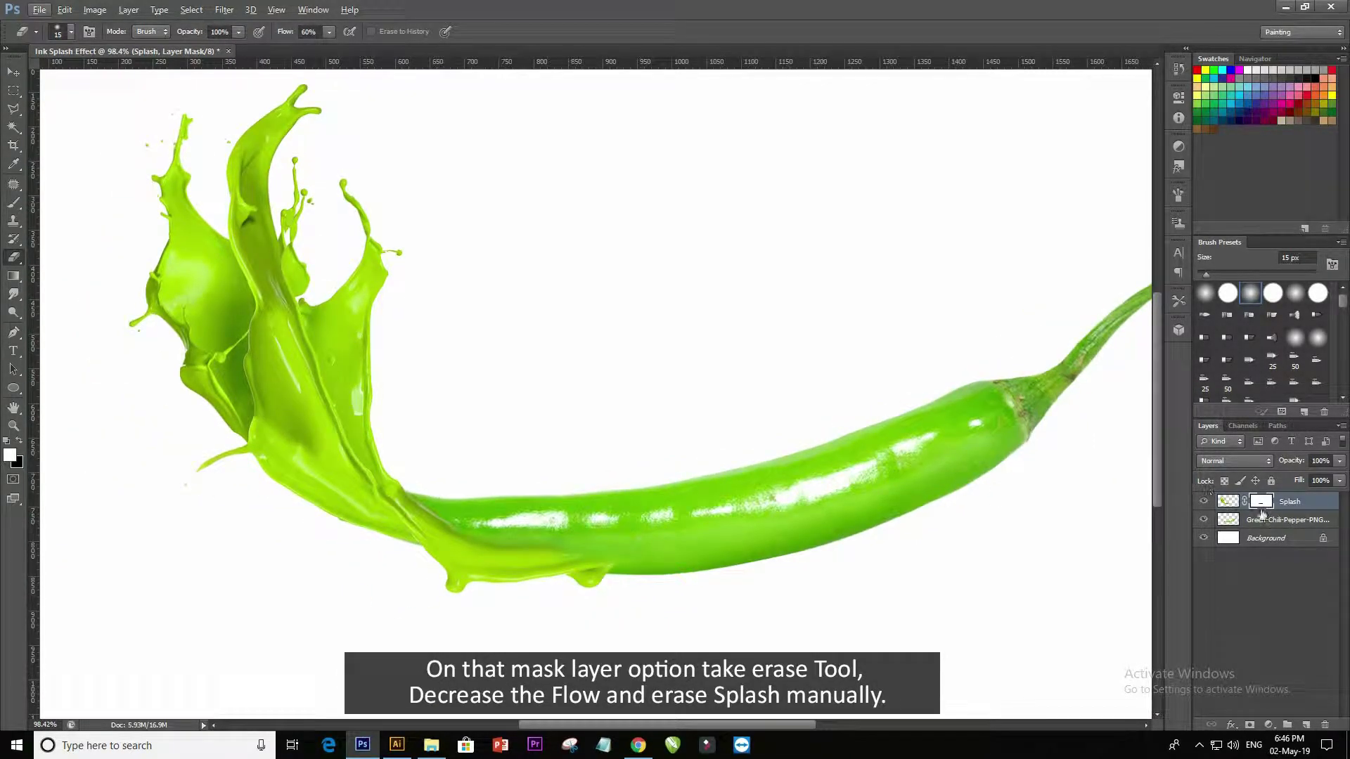
{"action": "scroll", "coordinate": [446, 470], "scroll_direction": "down", "scroll_amount": 1}
{"action": "scroll", "coordinate": [446, 470], "scroll_direction": "down", "scroll_amount": 1}
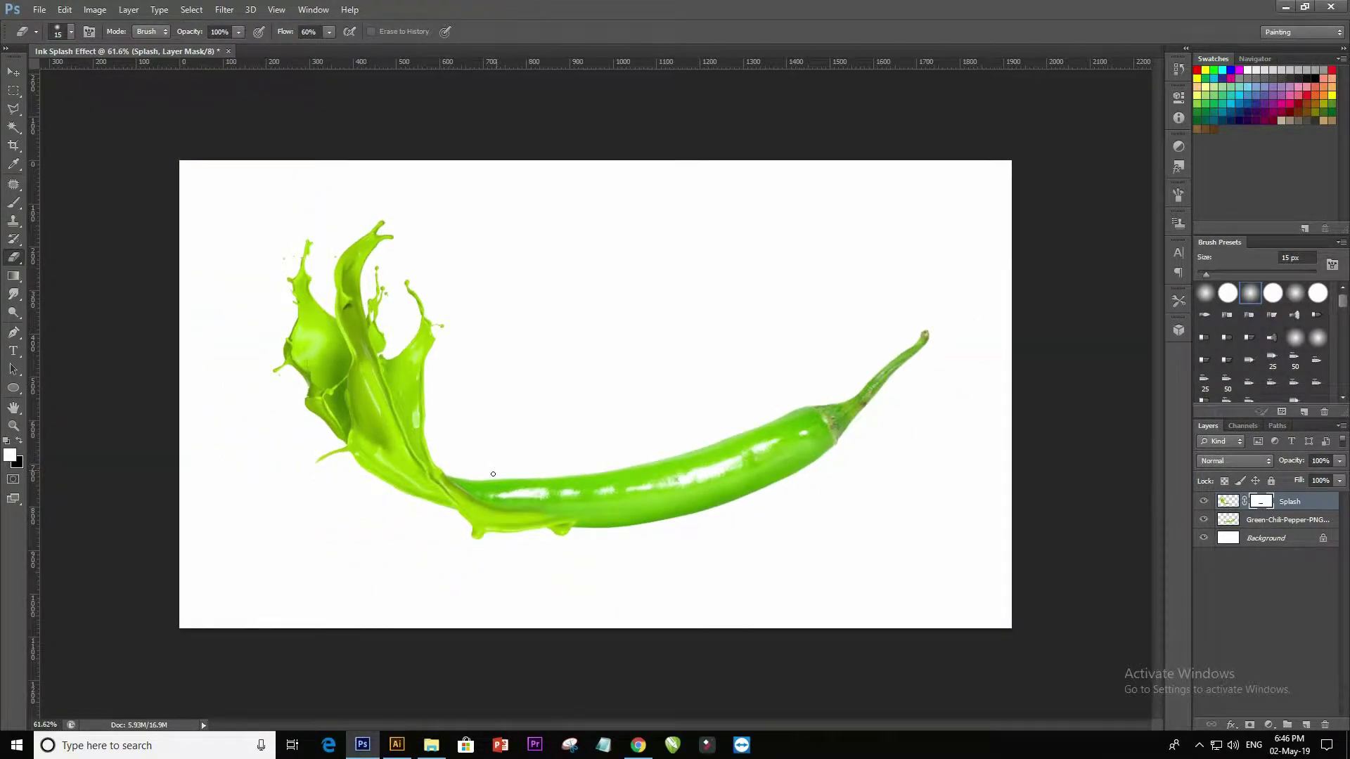
{"action": "scroll", "coordinate": [462, 497], "scroll_direction": "up", "scroll_amount": 1}
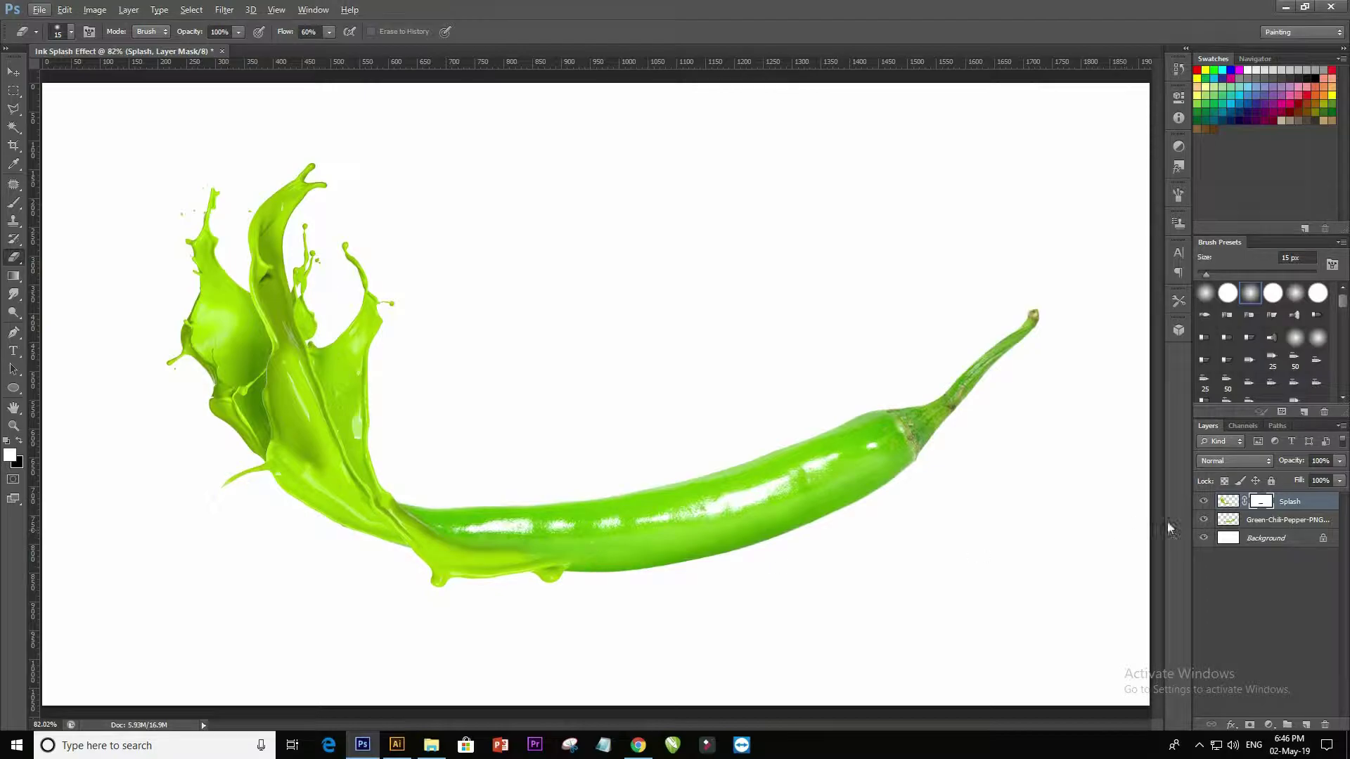
{"action": "left_click", "coordinate": [1232, 520]}
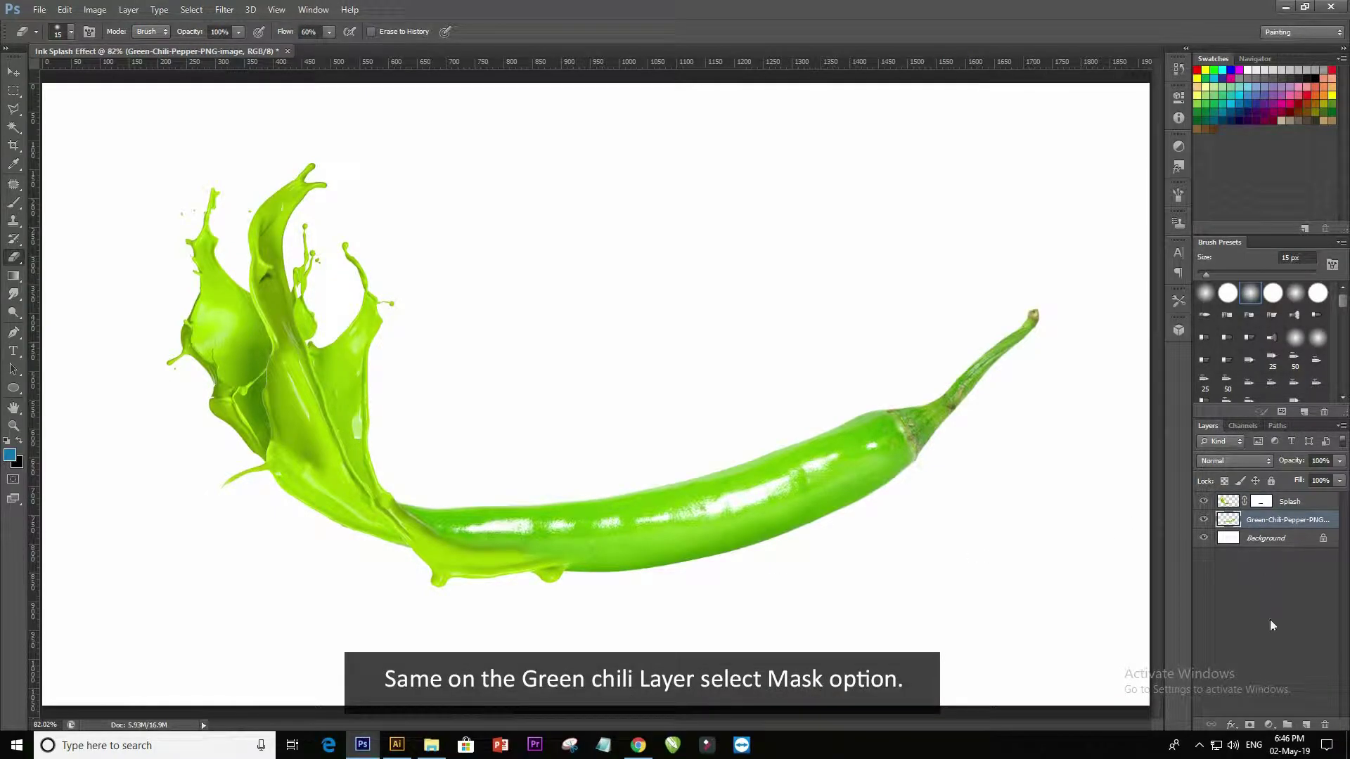
Add a mask to the chili layer and erase its edge inside the splash with a 40 px brush
{"action": "left_click", "coordinate": [1249, 731]}
{"action": "scroll", "coordinate": [348, 545], "scroll_direction": "up", "scroll_amount": 2}
{"action": "scroll", "coordinate": [353, 524], "scroll_direction": "up", "scroll_amount": 2}
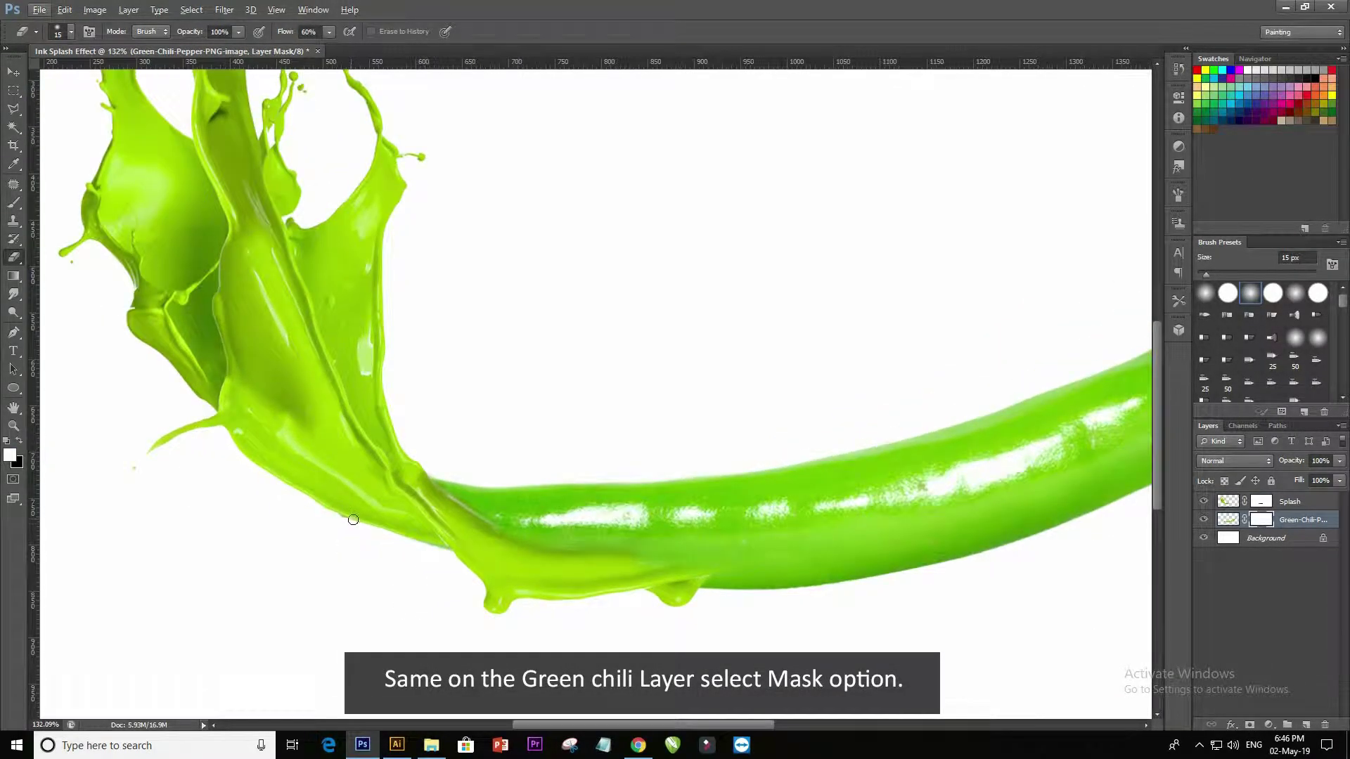
{"action": "key", "text": "bracketright"}
{"action": "key", "text": "bracketright"}
{"action": "key", "text": "bracketright"}
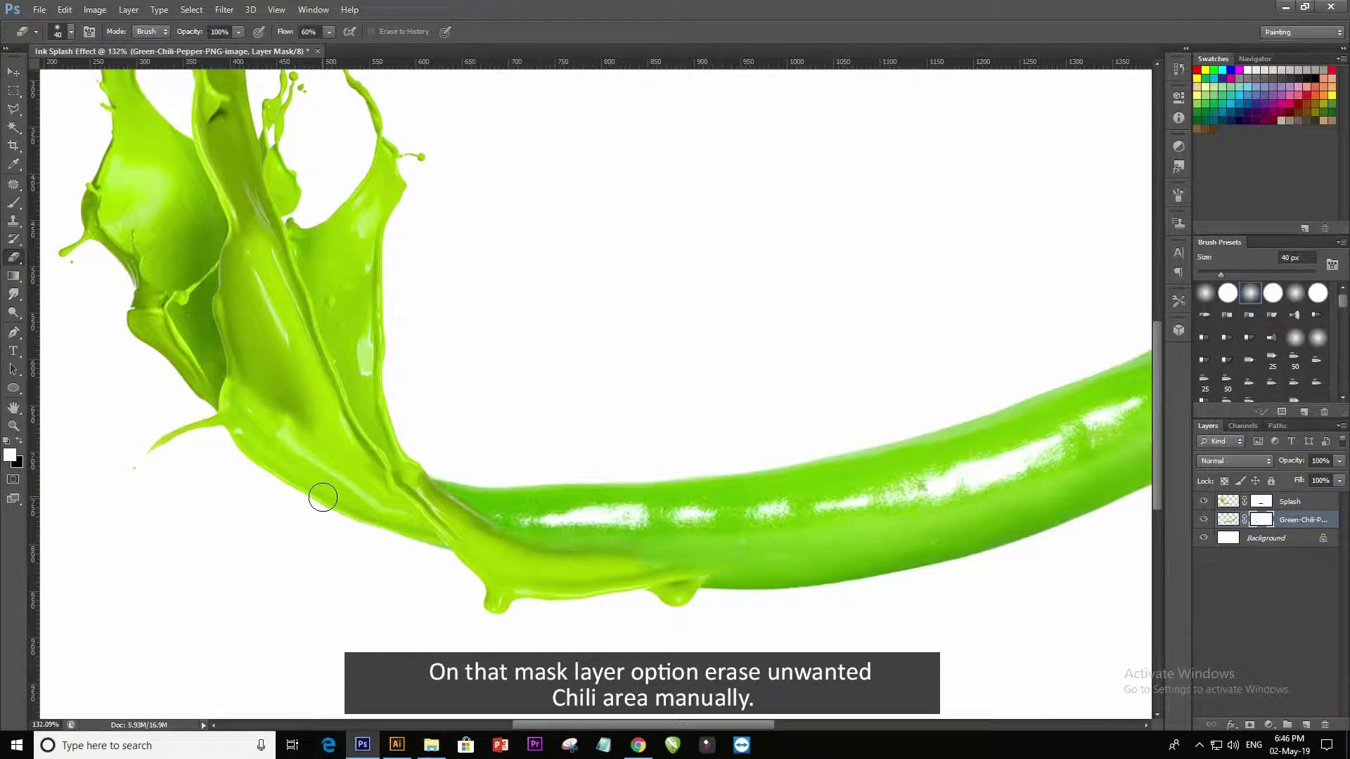
{"action": "left_click_drag", "start_coordinate": [381, 515], "coordinate": [358, 526]}
Toggle the Splash layer to check the blend, then return to the Move tool
{"action": "scroll", "coordinate": [899, 548], "scroll_direction": "down", "scroll_amount": 2}
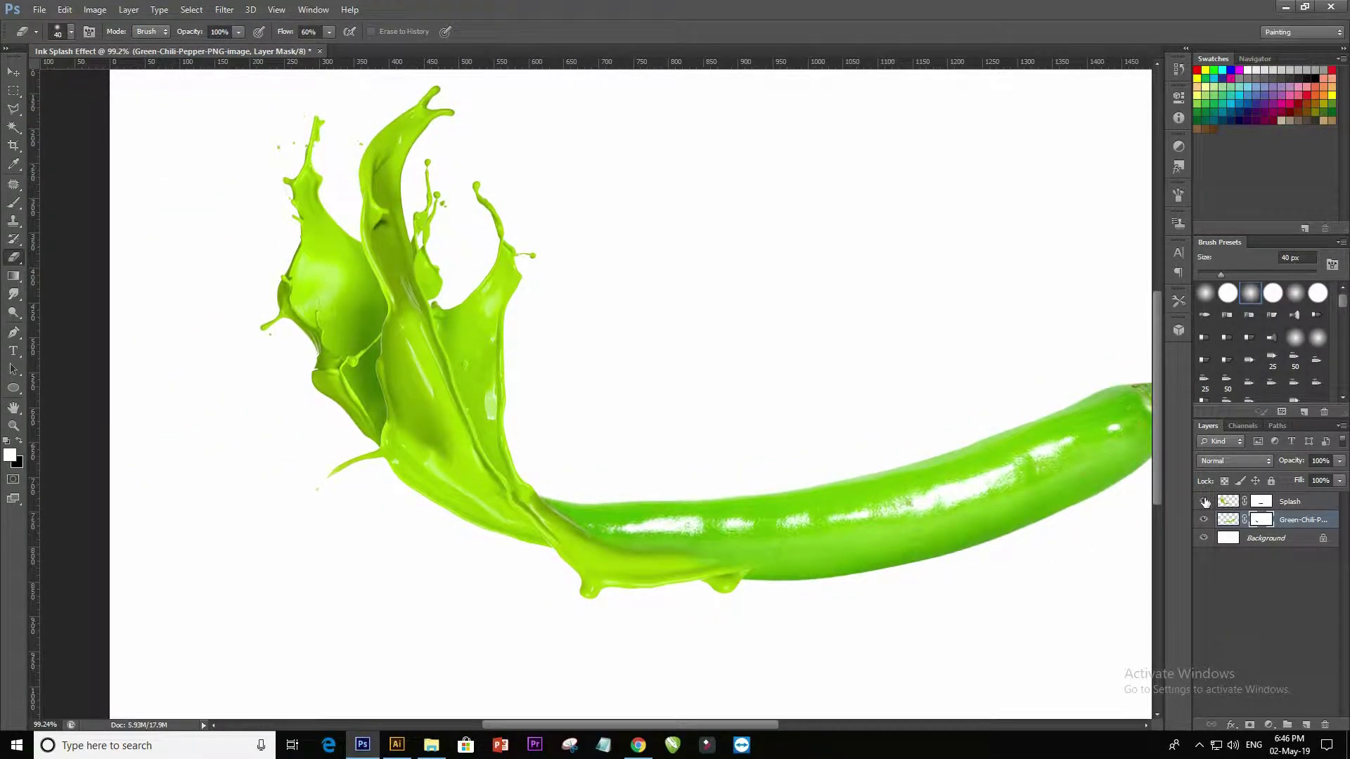
{"action": "left_click", "coordinate": [1204, 501]}
{"action": "scroll", "coordinate": [398, 471], "scroll_direction": "down", "scroll_amount": 1}
{"action": "scroll", "coordinate": [397, 471], "scroll_direction": "down", "scroll_amount": 1}
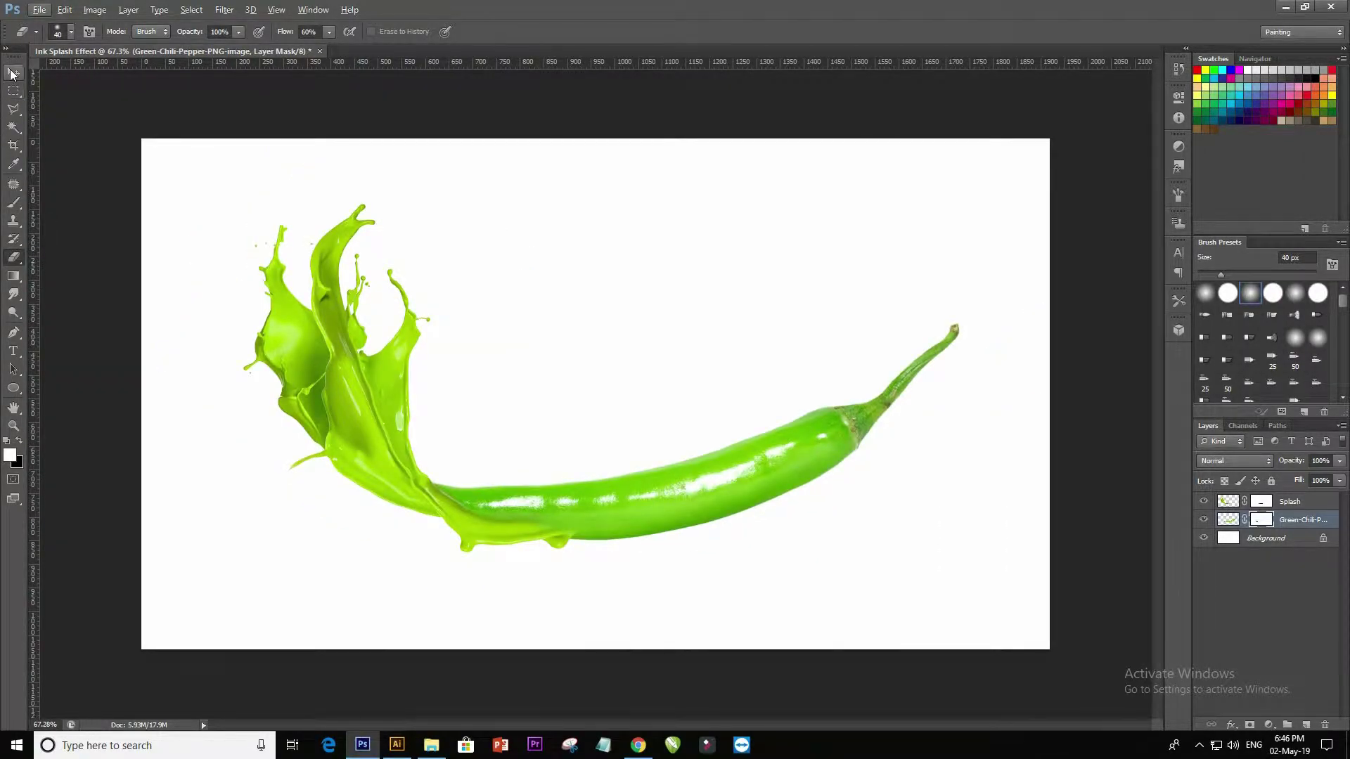
{"action": "key", "text": "v"}
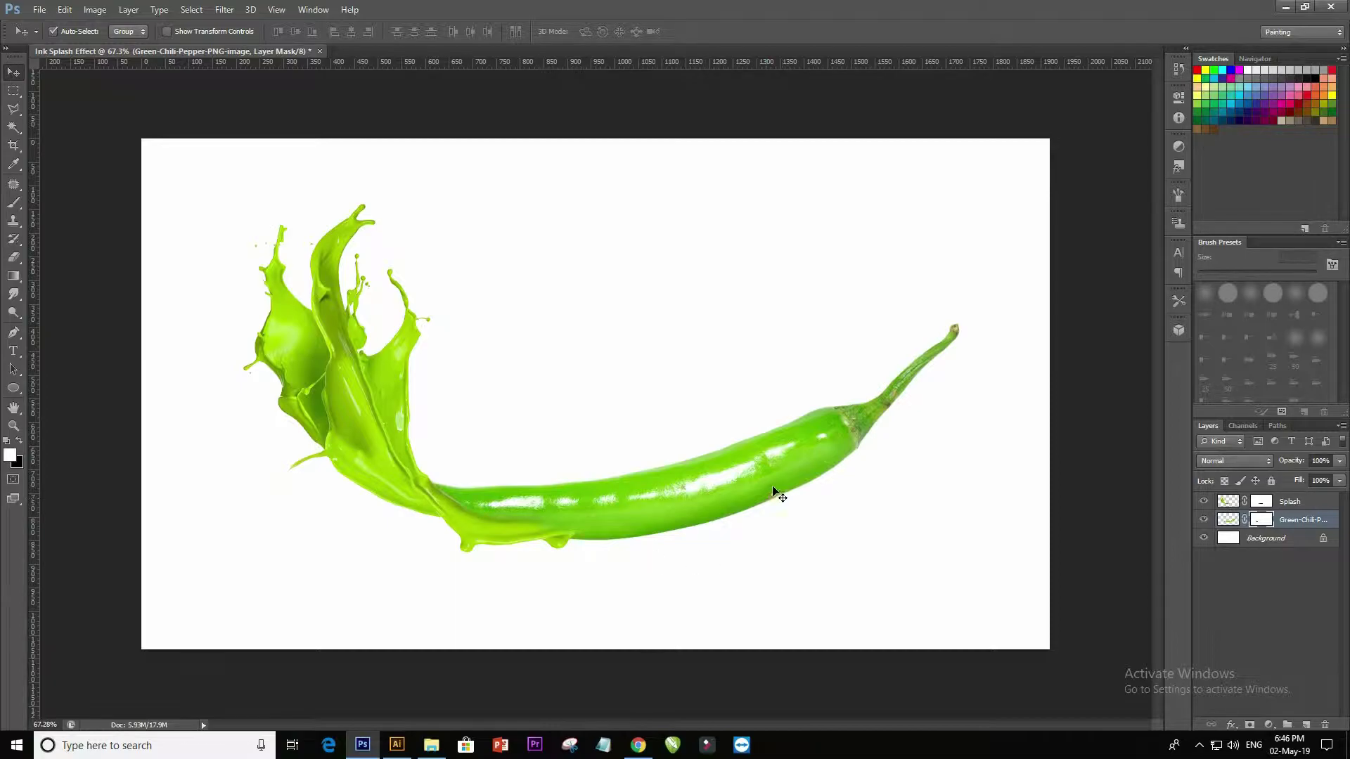
Add a Hue/Saturation adjustment layer above the chili with Hue set to -15
{"action": "left_click", "coordinate": [1232, 522]}
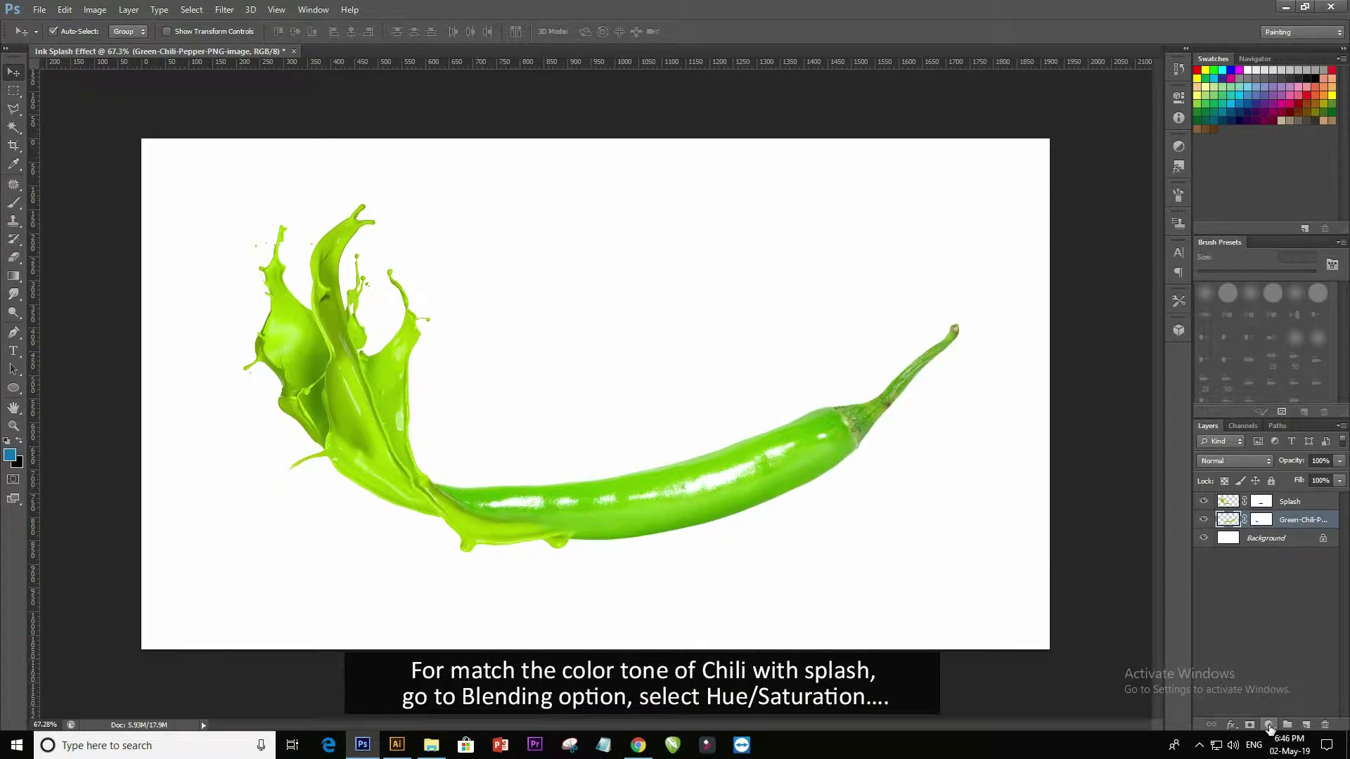
{"action": "left_click", "coordinate": [1269, 725]}
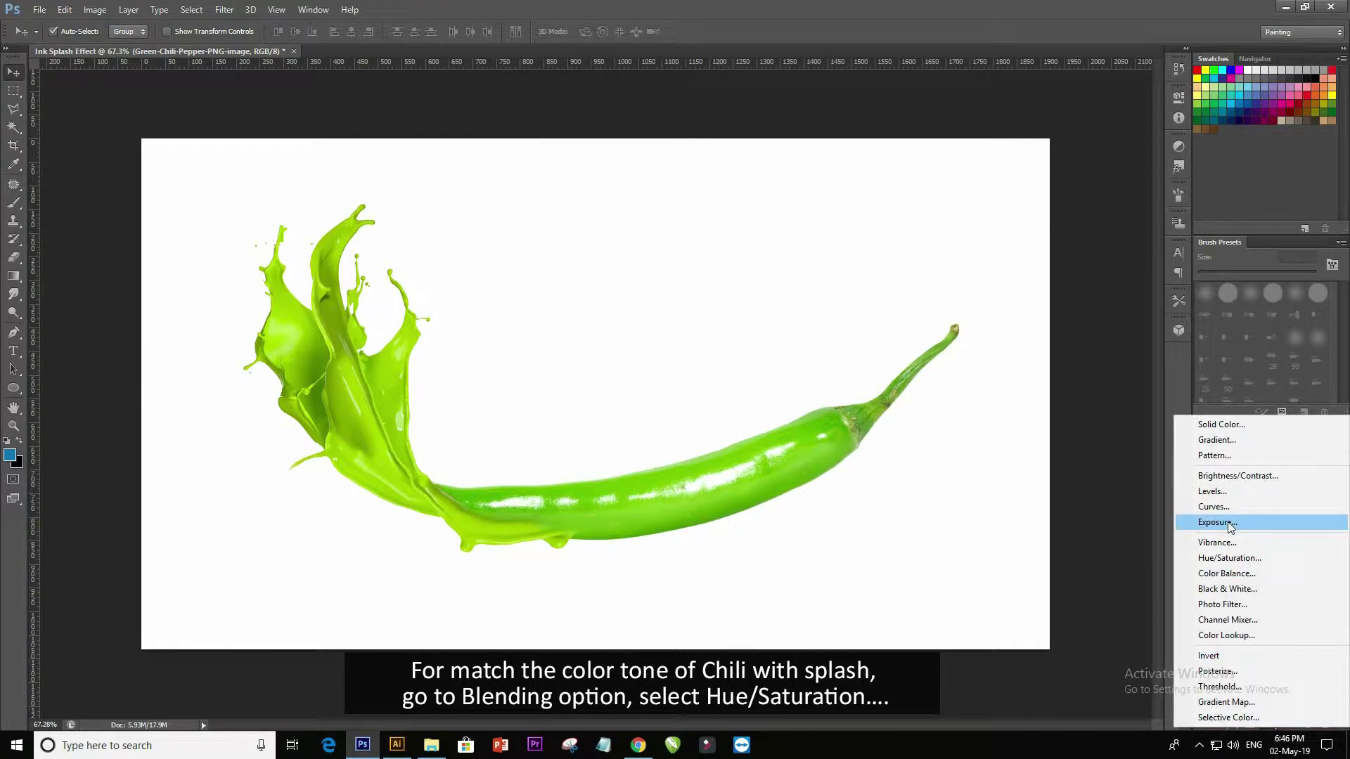
{"action": "left_click", "coordinate": [1234, 561]}
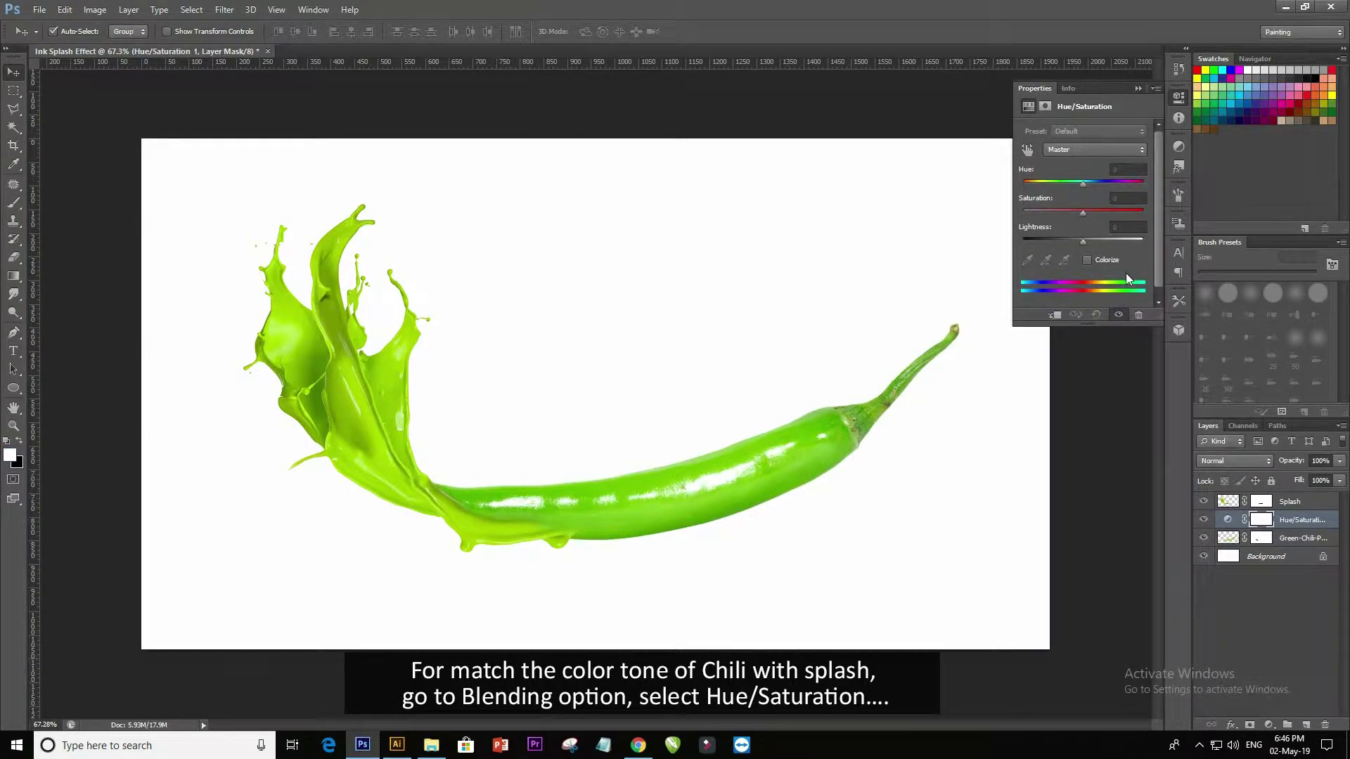
{"action": "left_click_drag", "start_coordinate": [1082, 184], "coordinate": [1074, 184]}
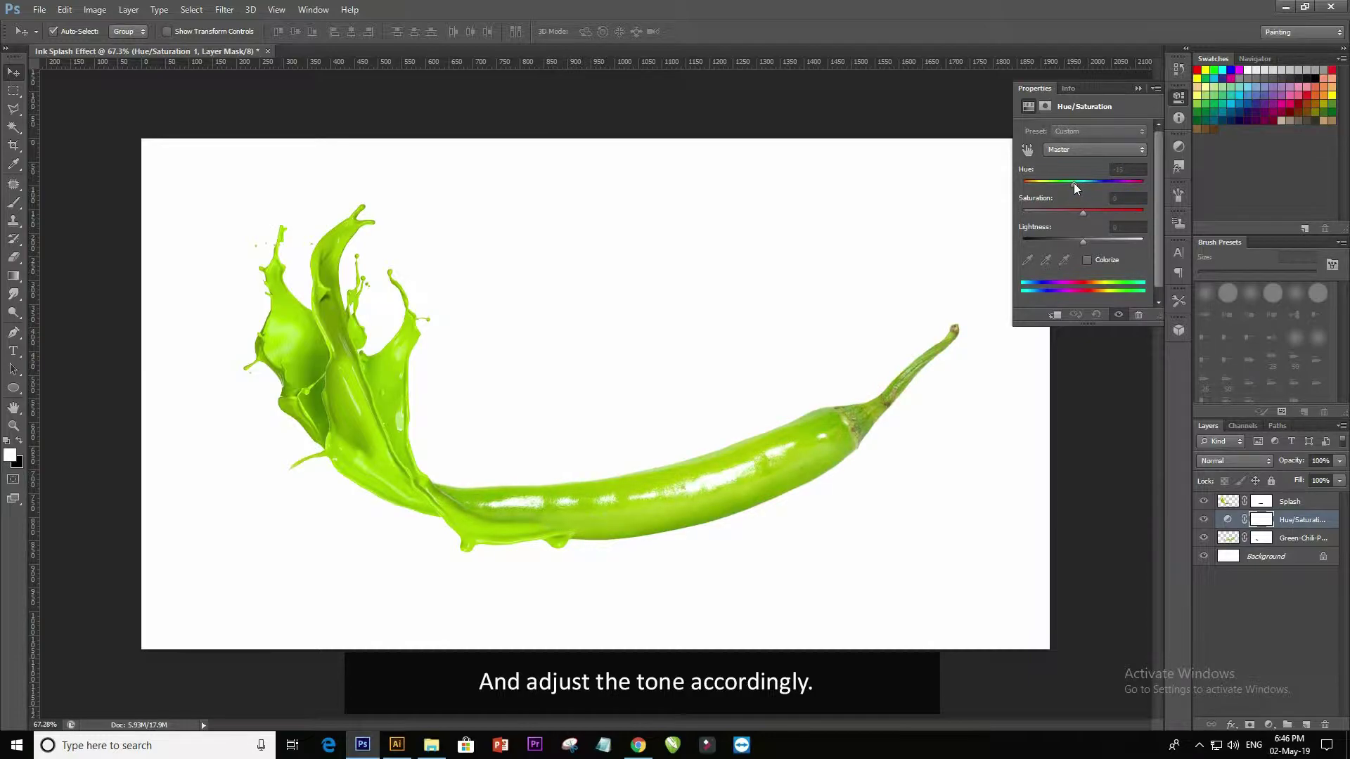
{"action": "left_click", "coordinate": [1137, 88]}
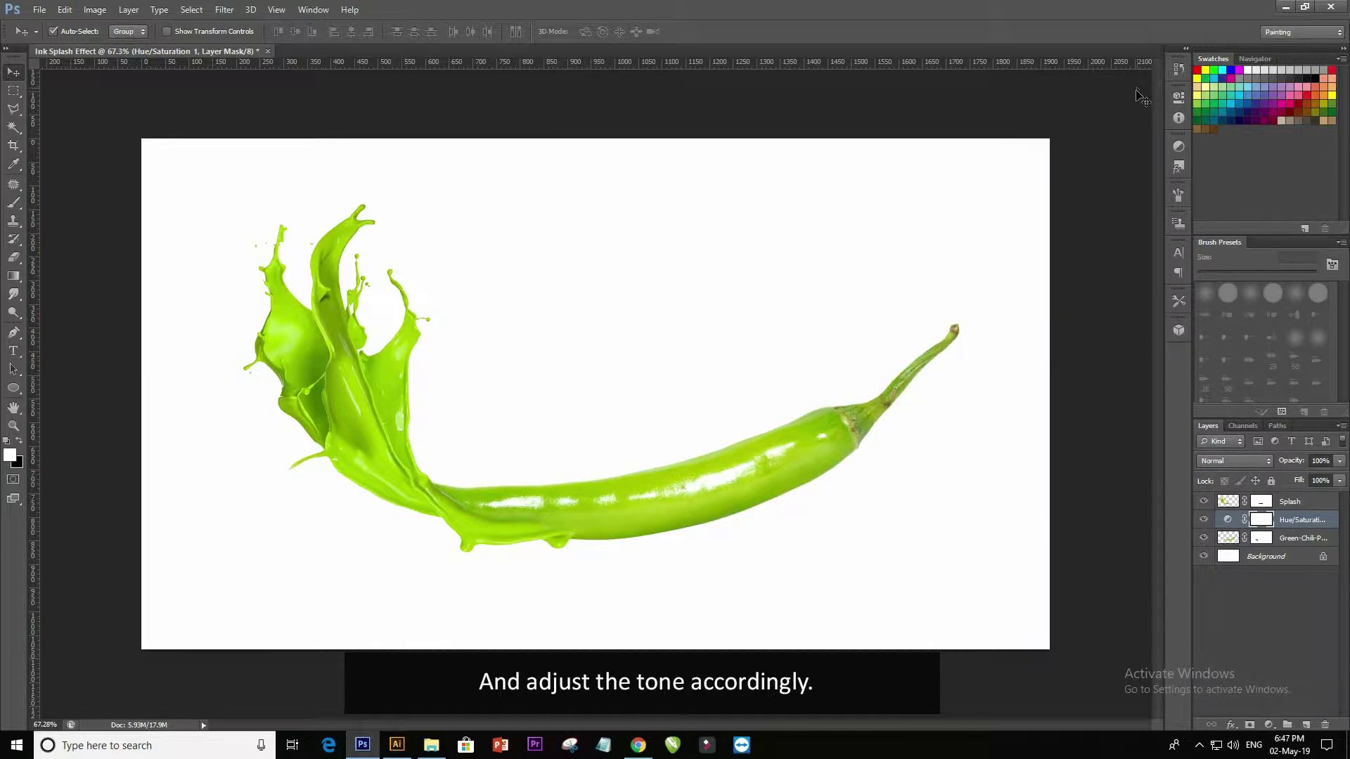
Fit the image on screen and toggle the Splash and hue adjustment layers to compare tones
{"action": "key", "text": "ctrl+0"}
{"action": "left_click", "coordinate": [1204, 501]}
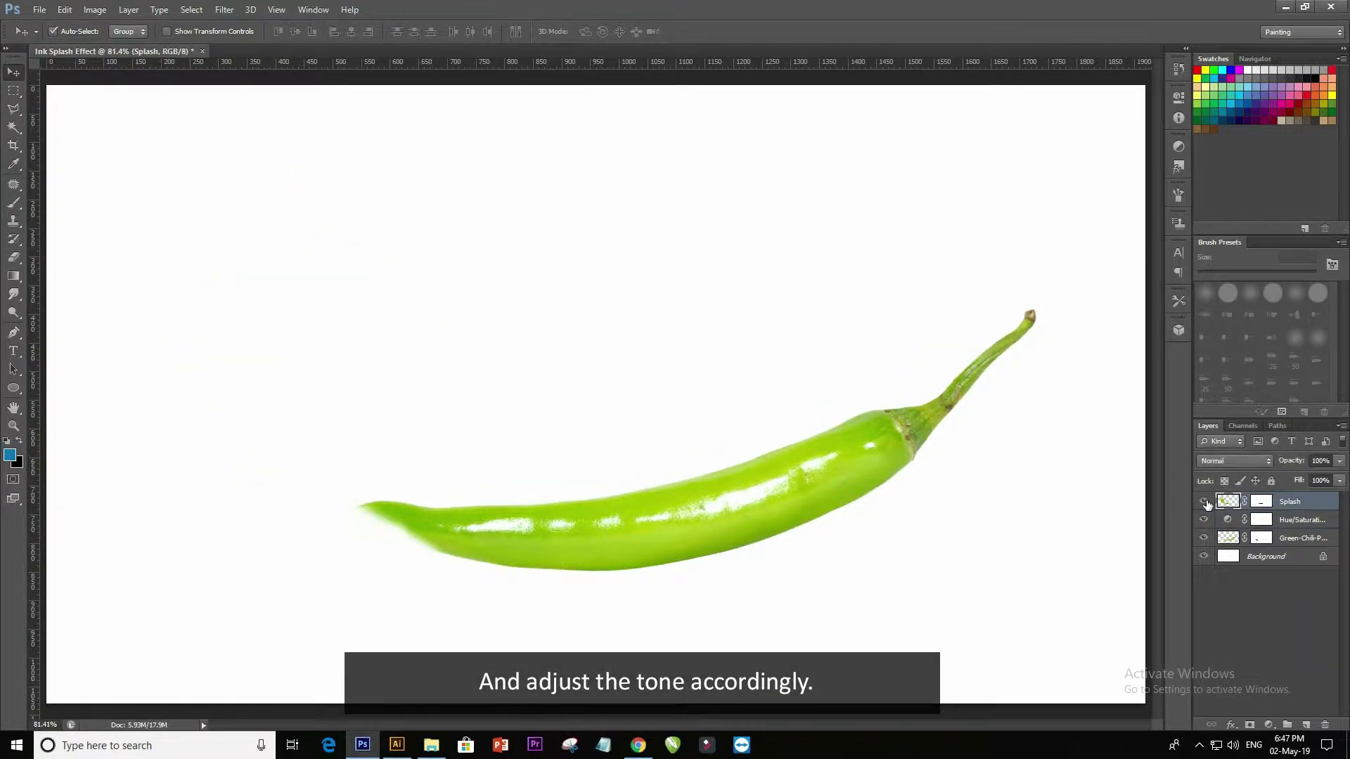
{"action": "left_click", "coordinate": [1204, 502]}
{"action": "left_click", "coordinate": [1204, 519]}
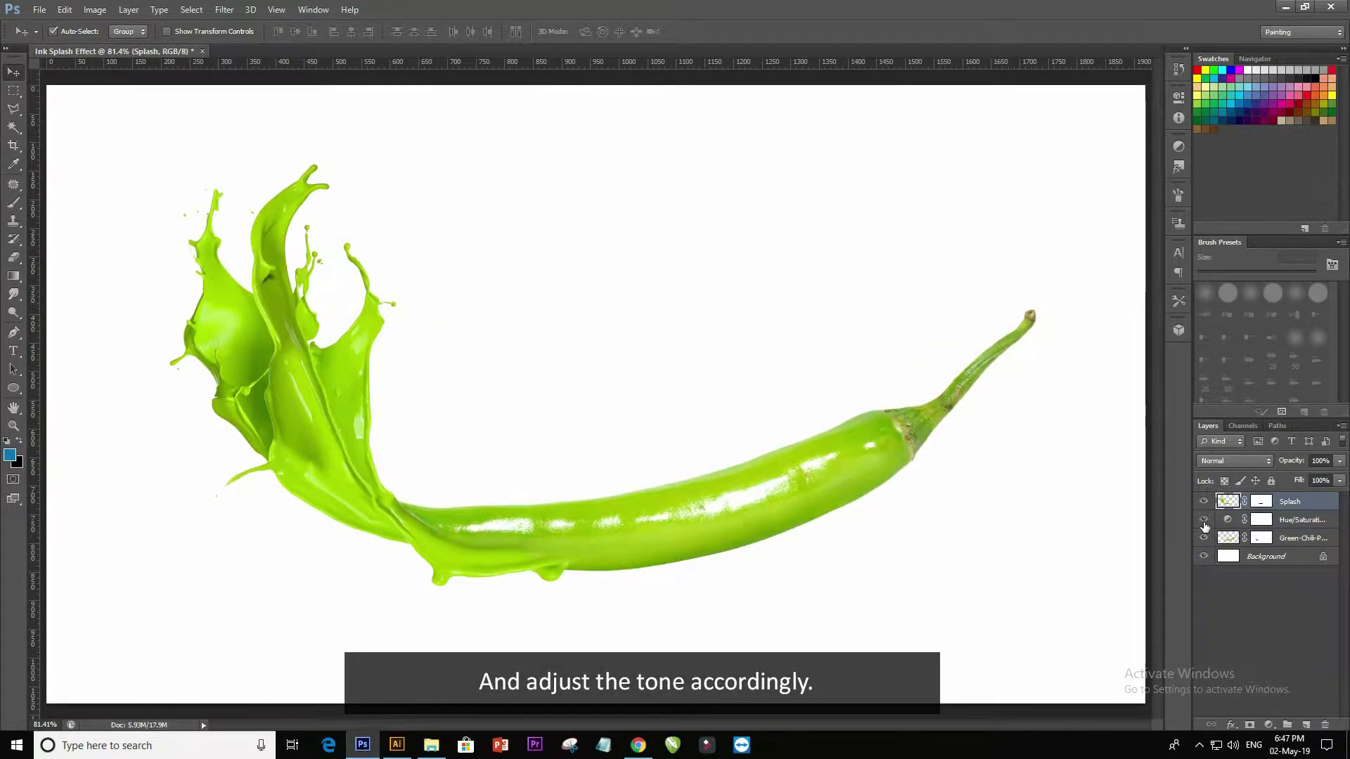
{"action": "left_click", "coordinate": [1204, 521]}
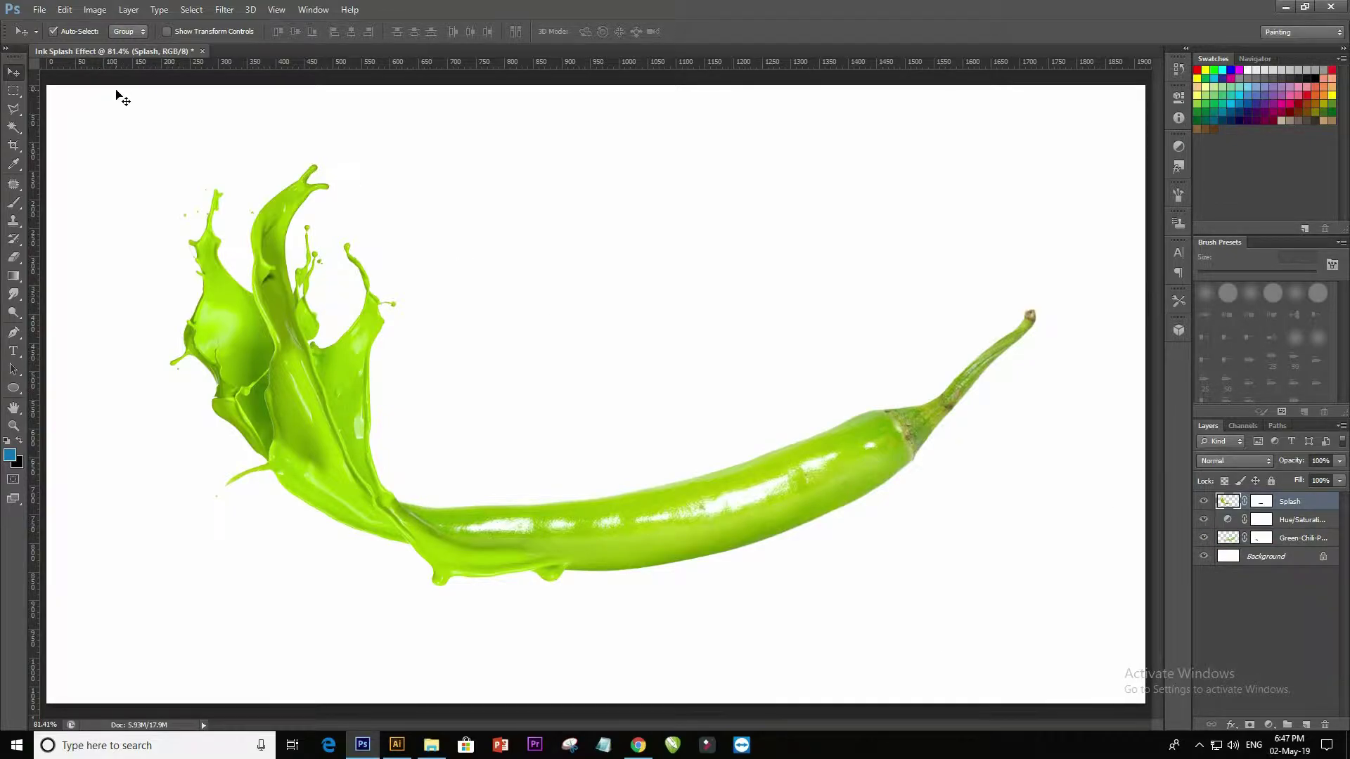
Save the composite as Ink Splash Effect.psd in the Project 13 folder, Photoshop format
{"action": "left_click", "coordinate": [39, 10]}
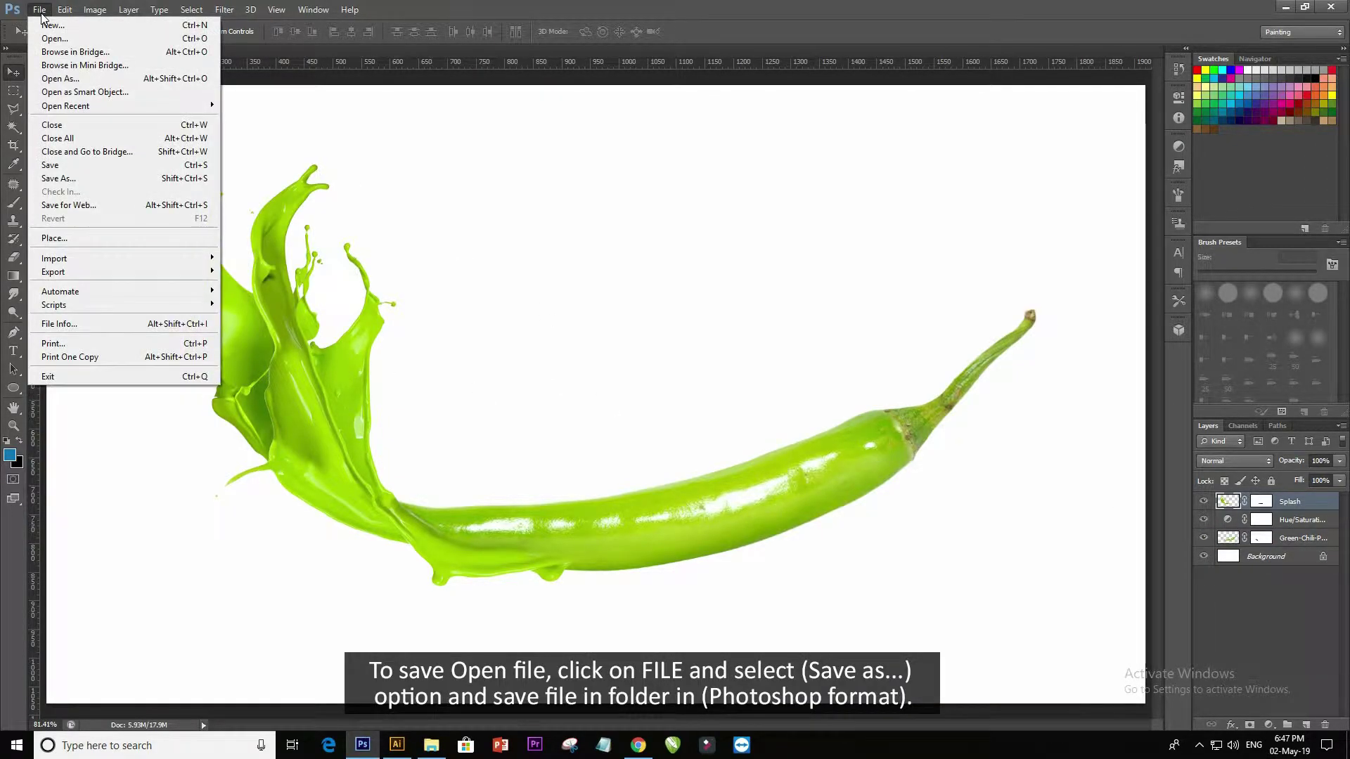
{"action": "left_click", "coordinate": [71, 184]}
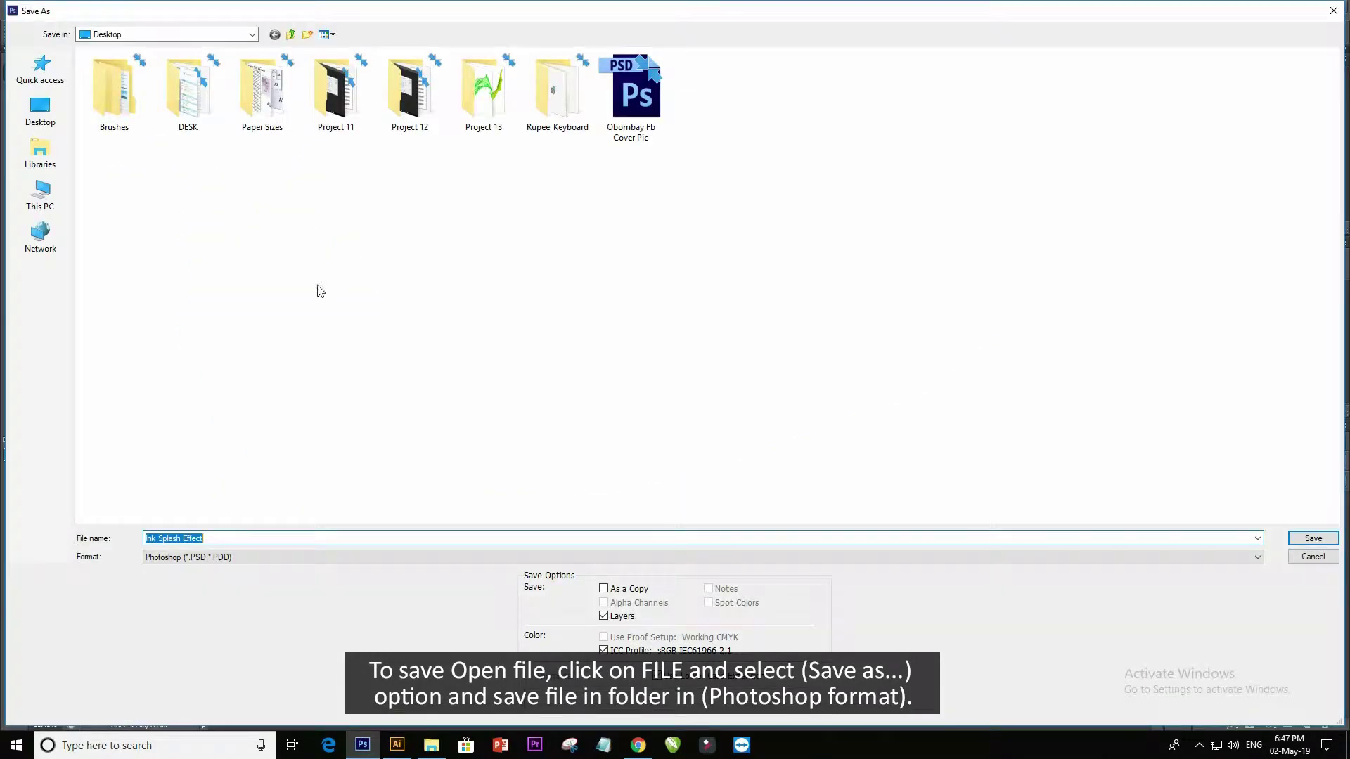
{"action": "double_click", "coordinate": [484, 90]}
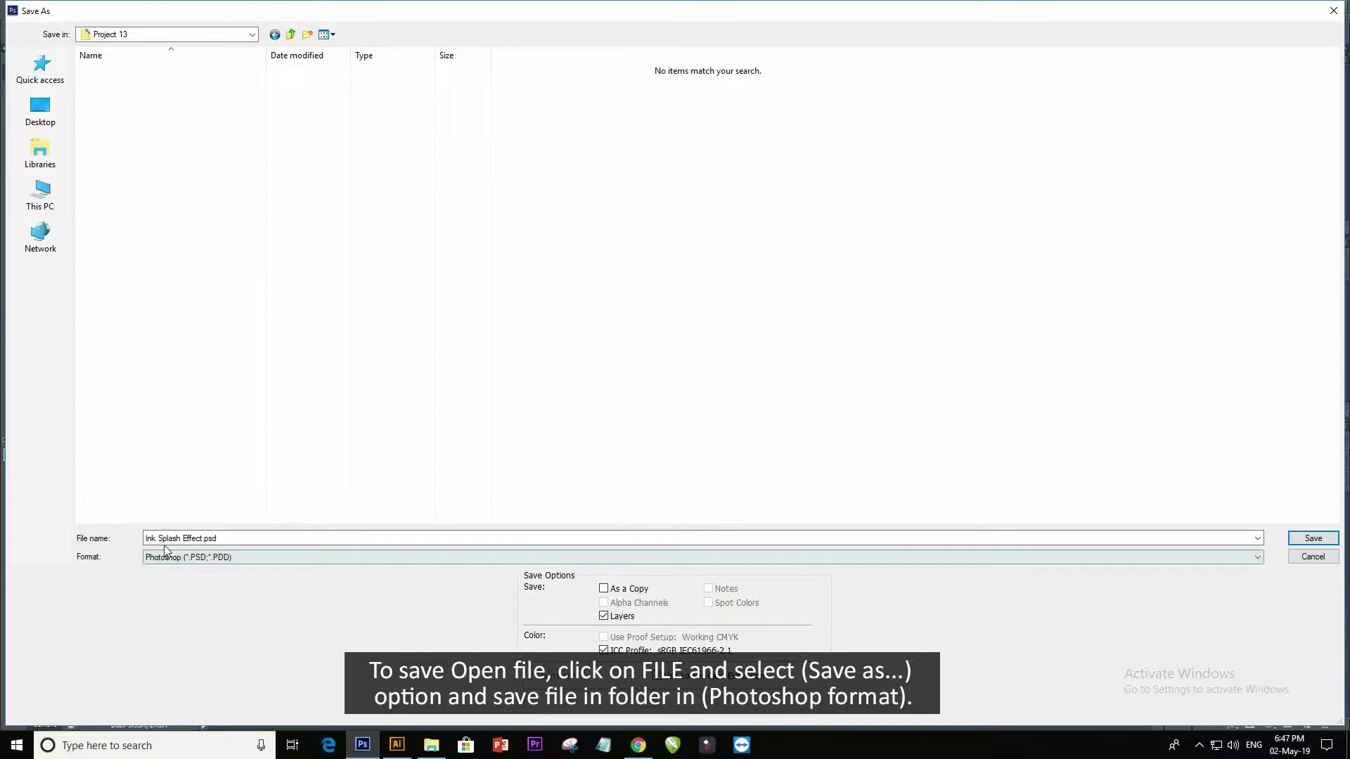
{"action": "left_click", "coordinate": [1313, 538]}
{"action": "left_click", "coordinate": [833, 229]}
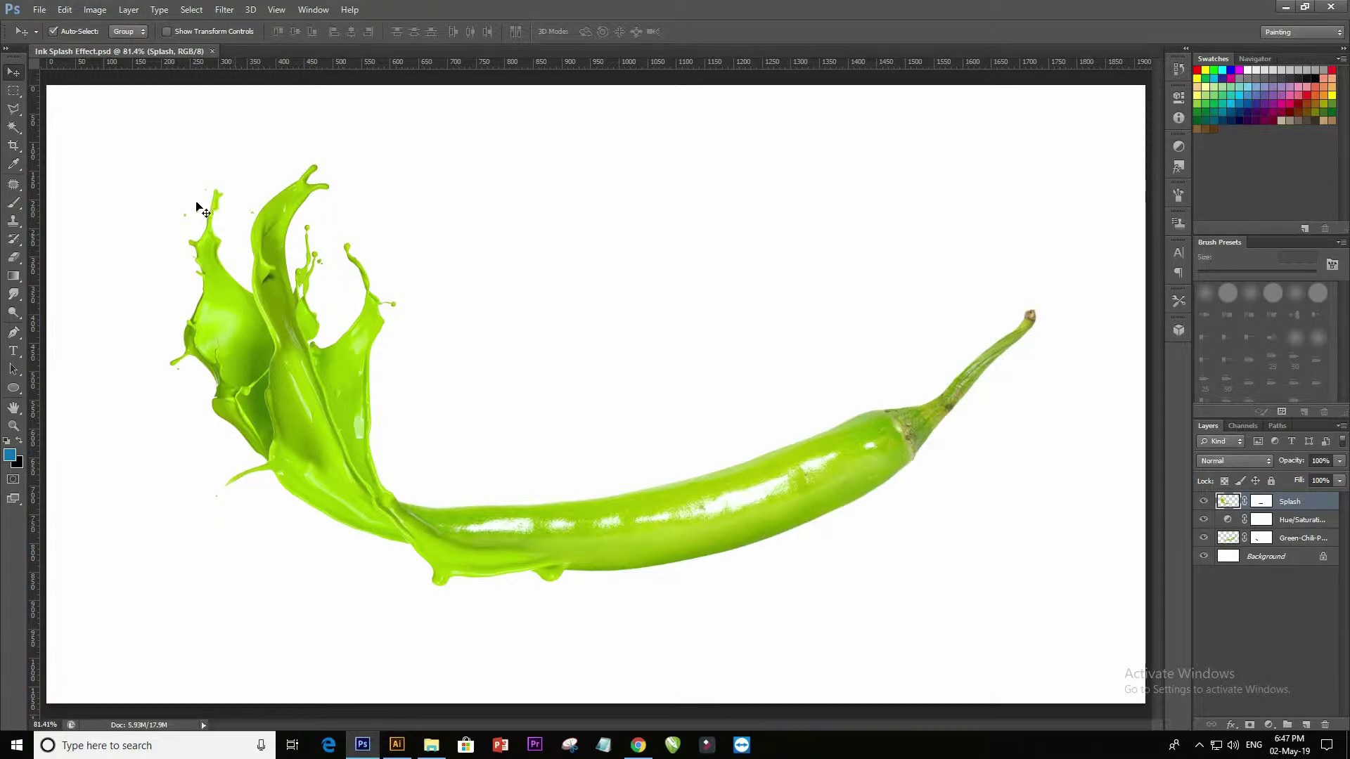
{"action": "left_click", "coordinate": [39, 10]}
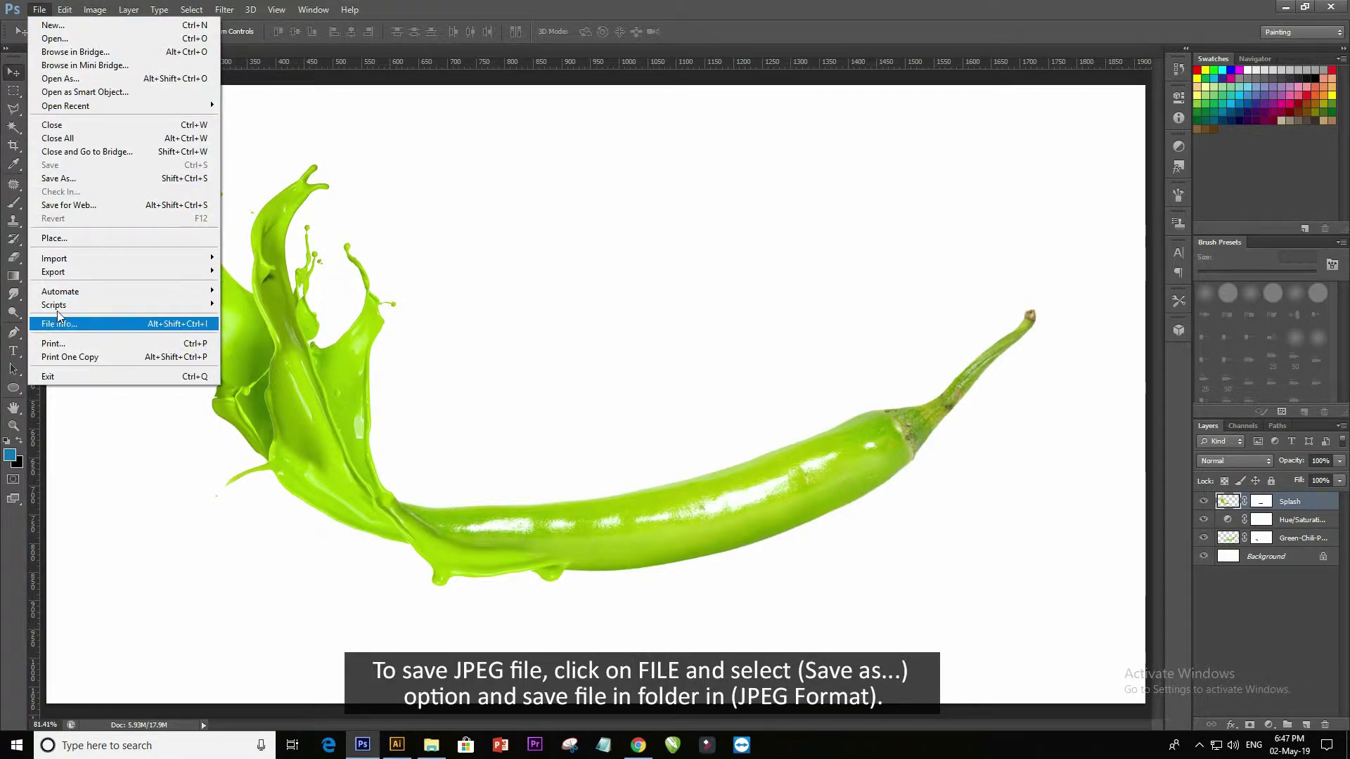
Save a JPEG copy, Ink Splash Effect.jpg, at maximum quality
{"action": "left_click", "coordinate": [63, 177]}
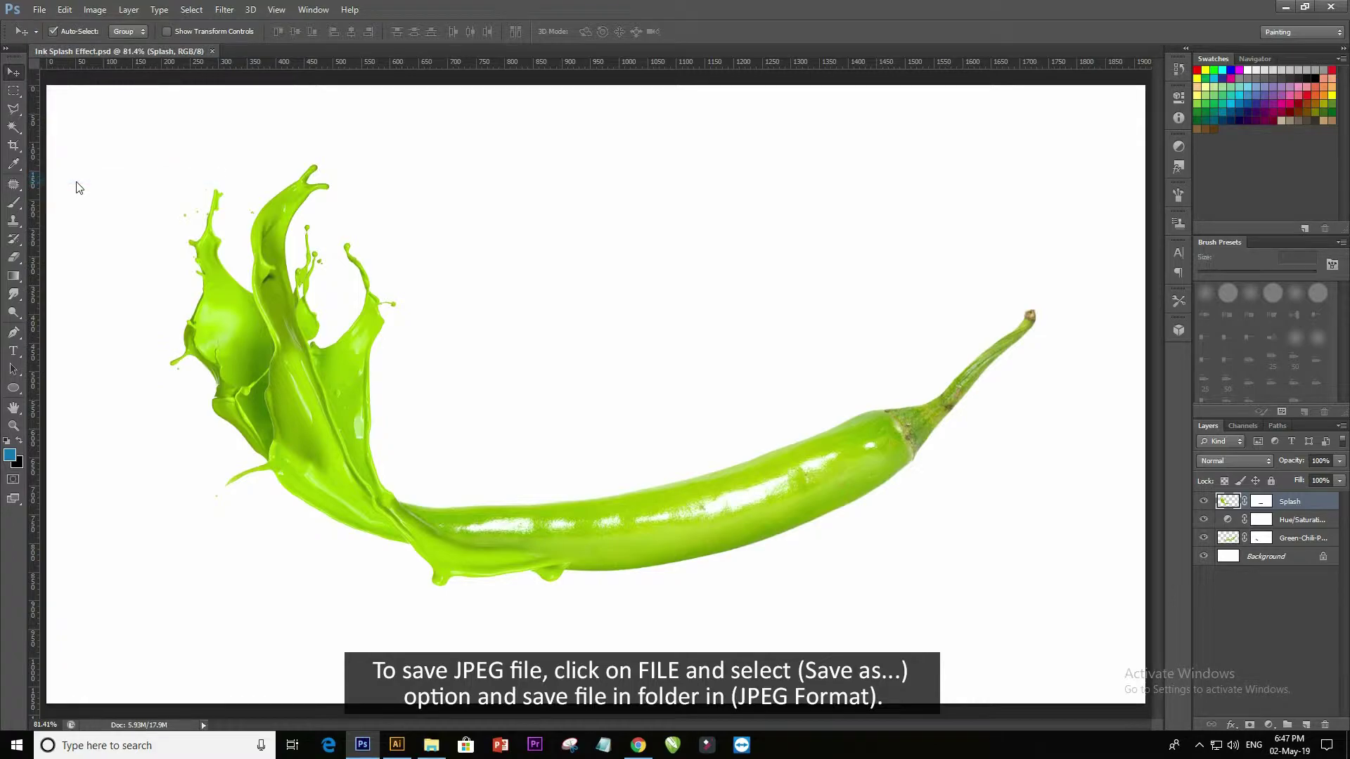
{"action": "left_click", "coordinate": [197, 557]}
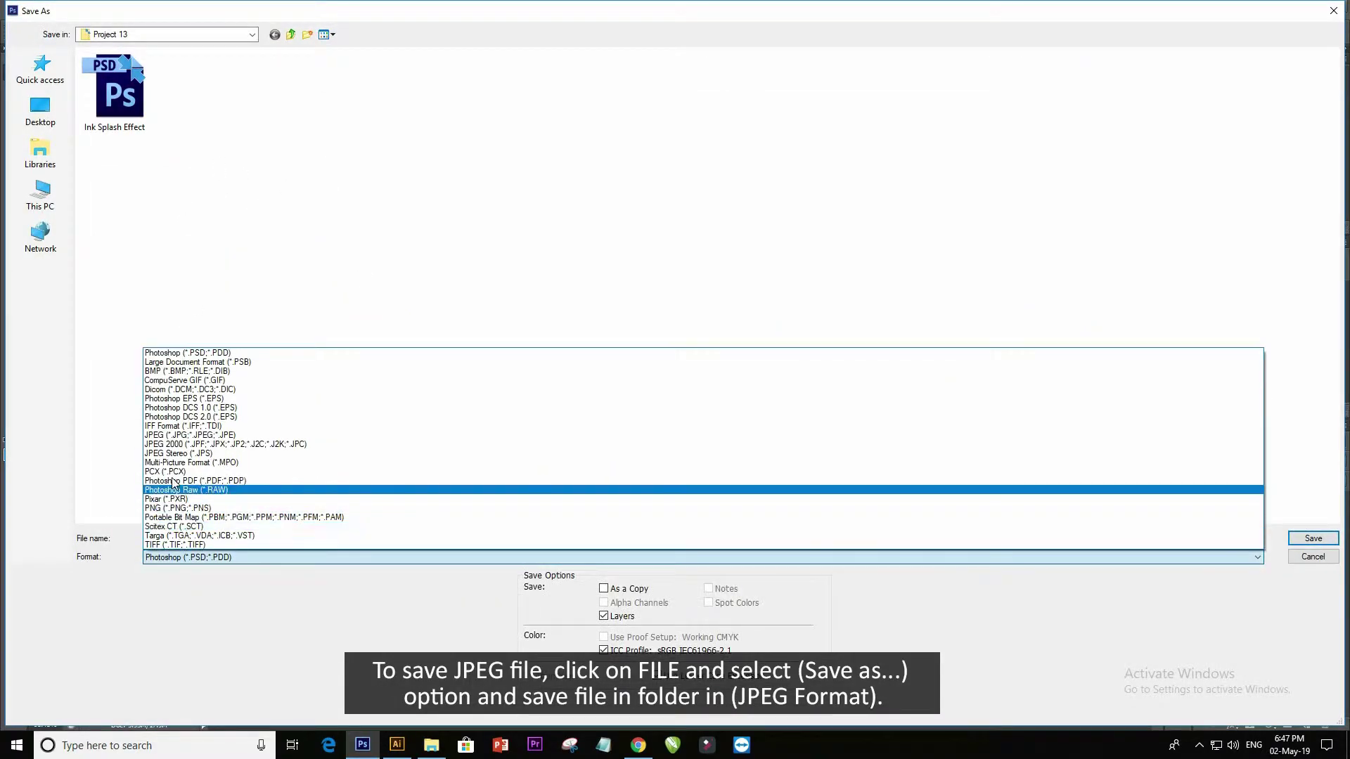
{"action": "left_click", "coordinate": [209, 439]}
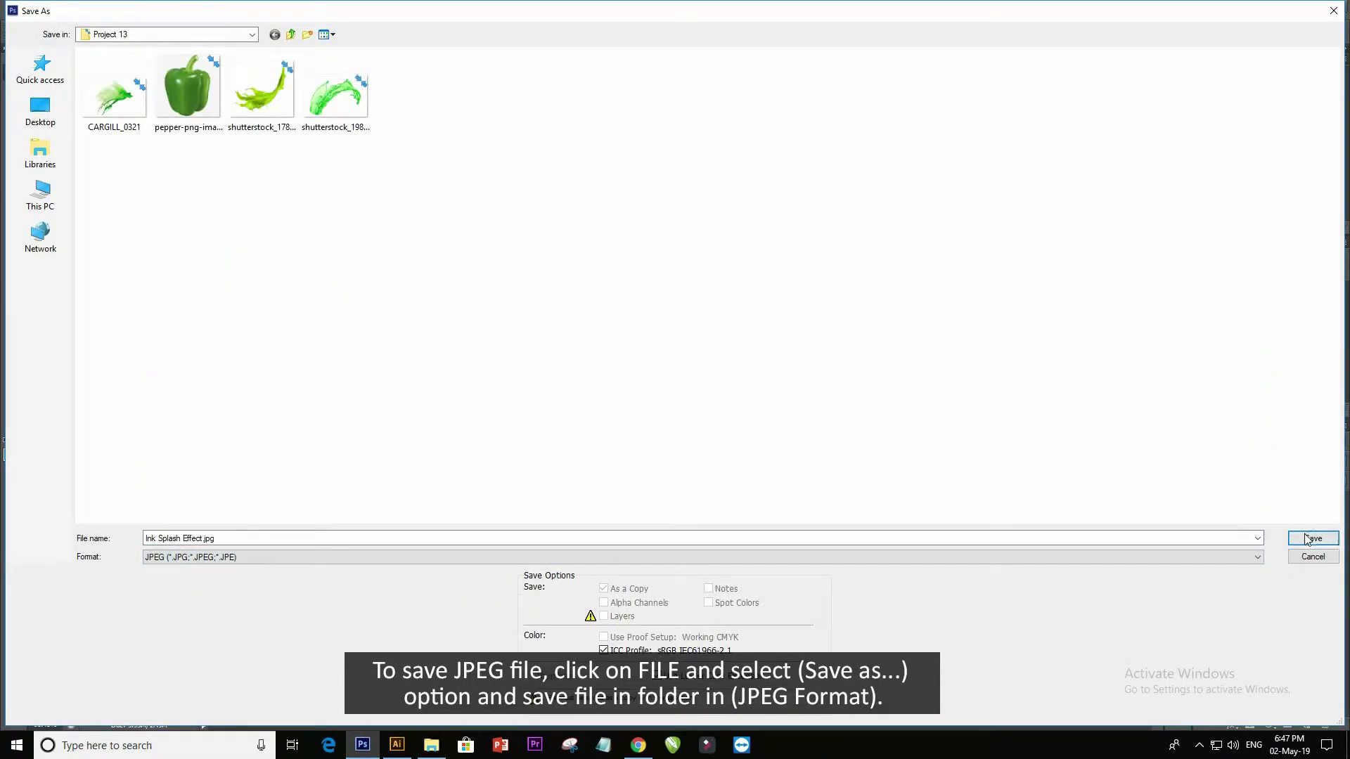
{"action": "left_click", "coordinate": [1313, 538]}
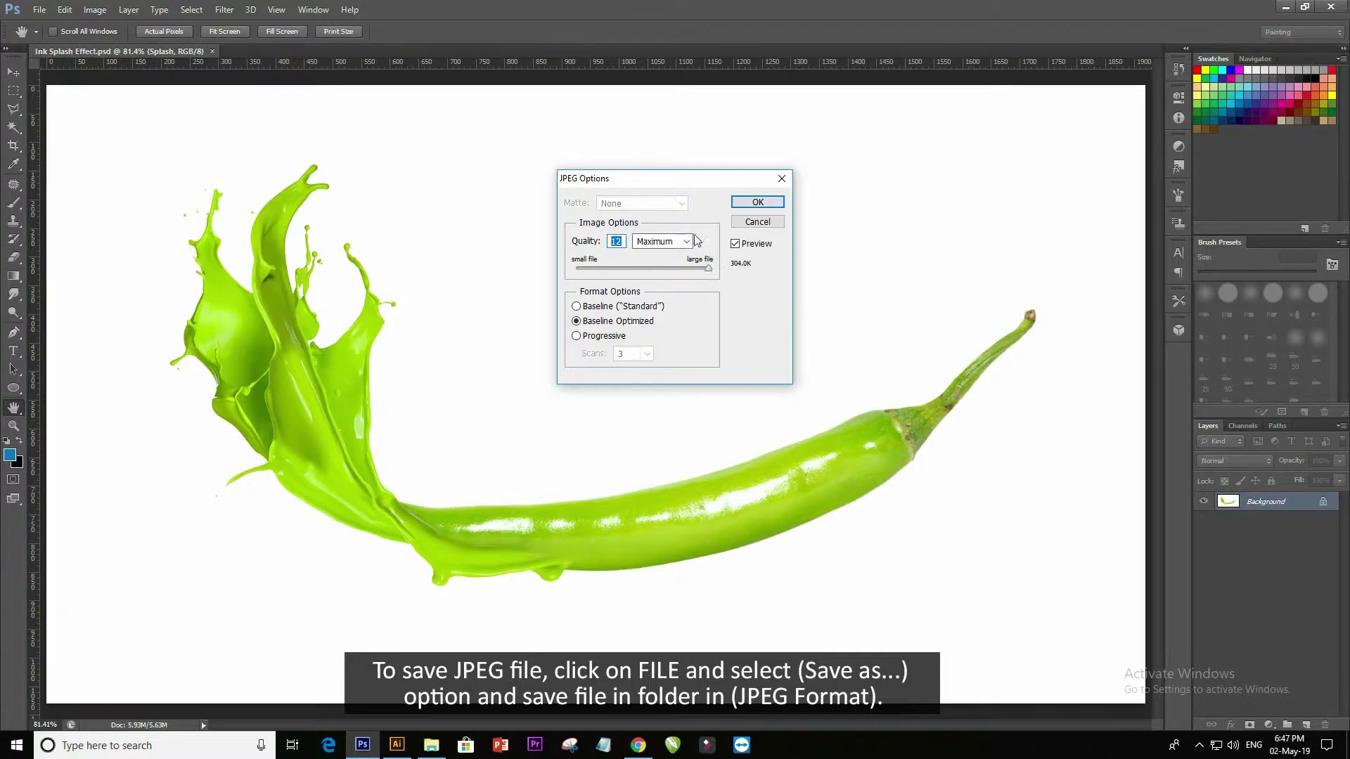
{"action": "left_click", "coordinate": [757, 202]}
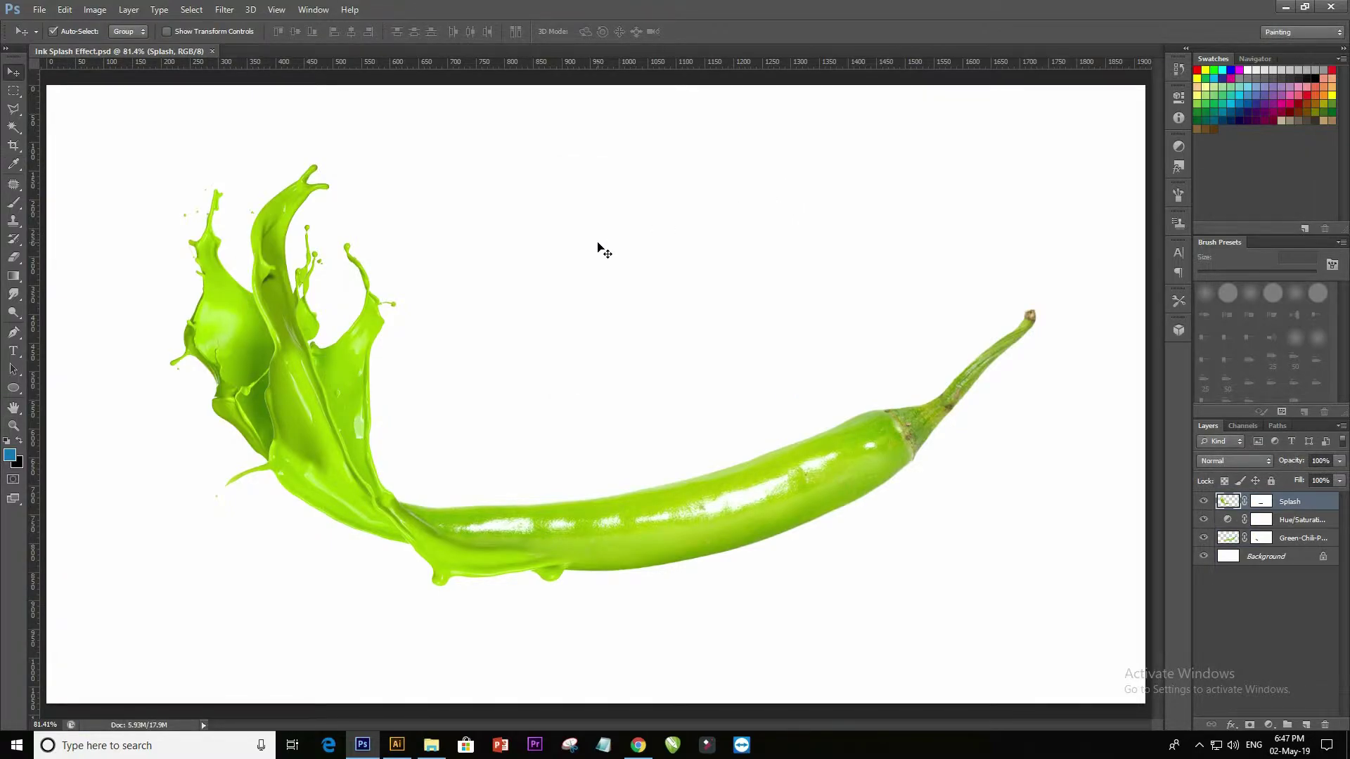
Refresh the Project 13 folder and open Ink Splash Effect.jpg in the photo viewer
{"action": "left_click", "coordinate": [361, 744]}
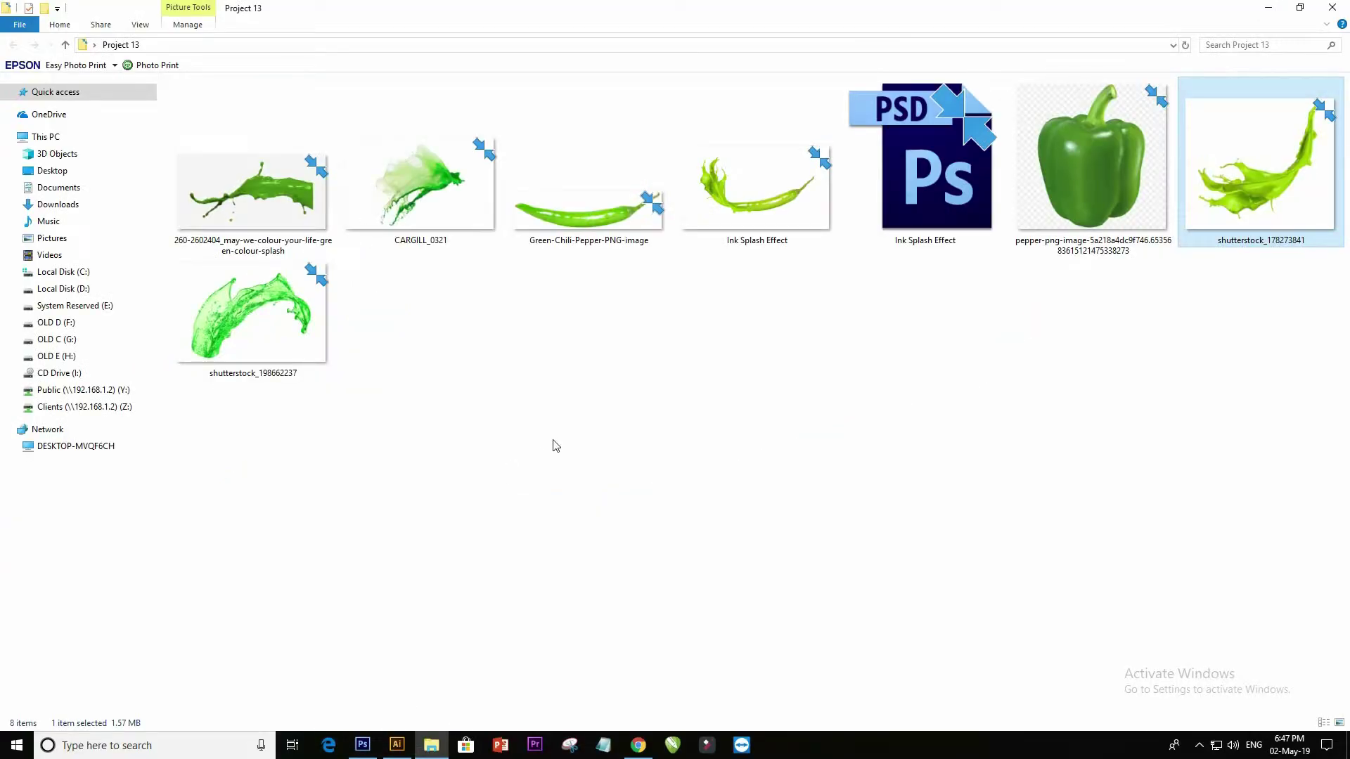
{"action": "right_click", "coordinate": [752, 393]}
{"action": "left_click", "coordinate": [780, 447]}
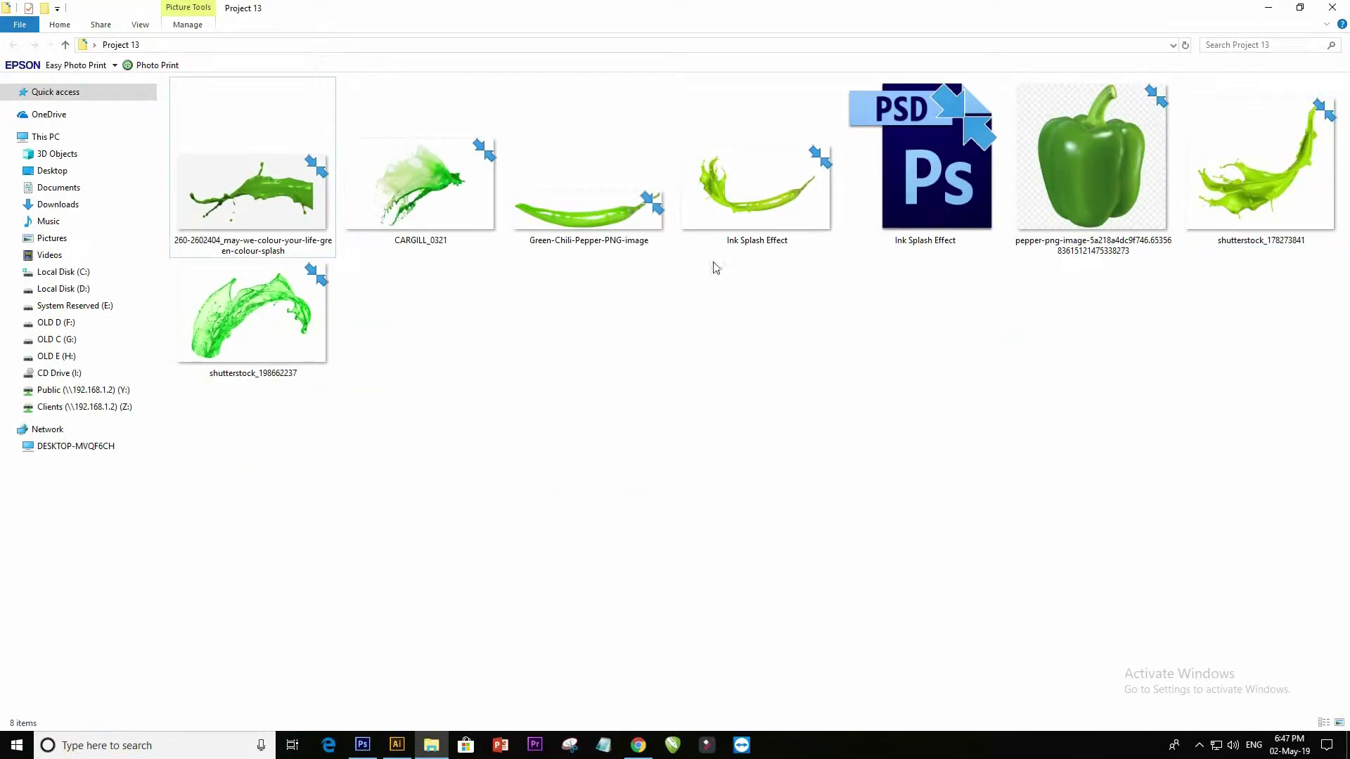
{"action": "left_click", "coordinate": [731, 206]}
{"action": "double_click", "coordinate": [731, 206]}
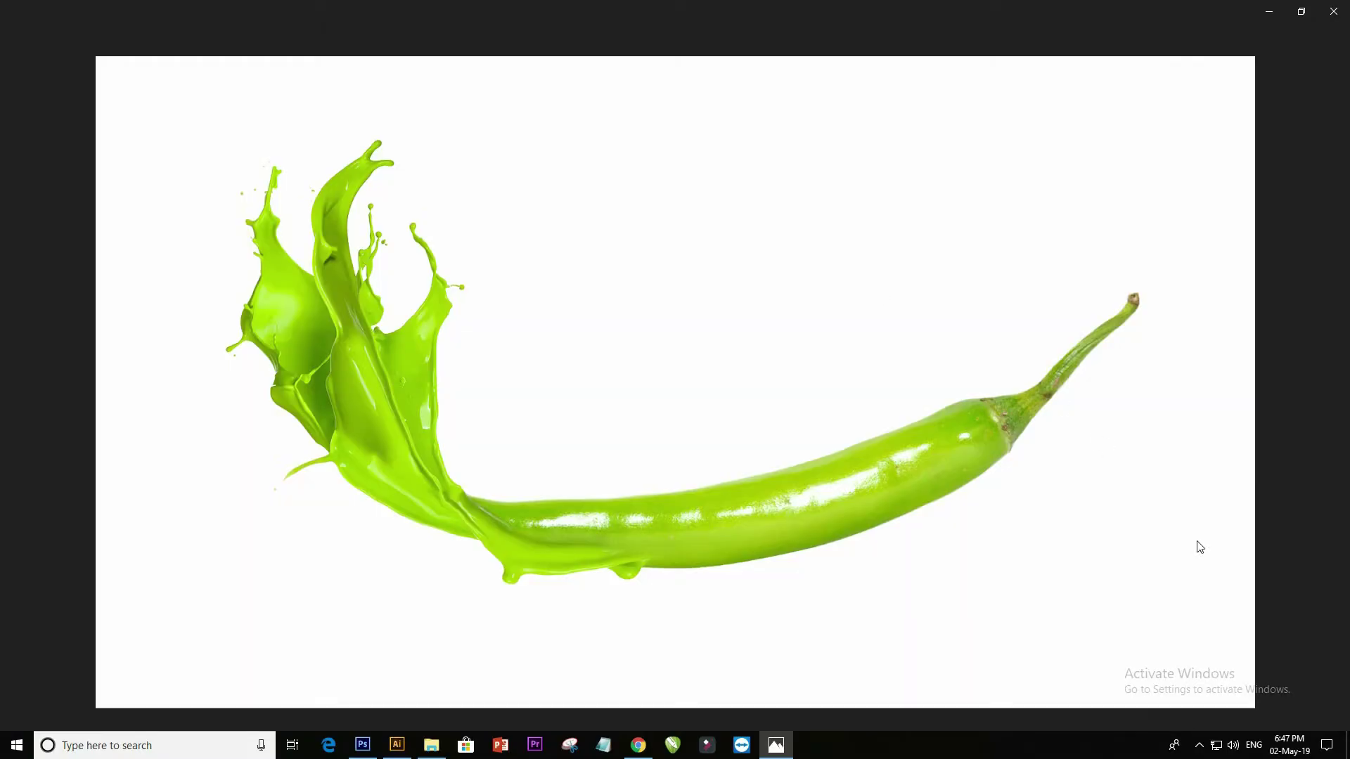
Flip between Ink Splash Effect.jpg and the original chili photo twice, then close Photos
{"action": "left_click", "coordinate": [1310, 644]}
{"action": "left_click", "coordinate": [1310, 644]}
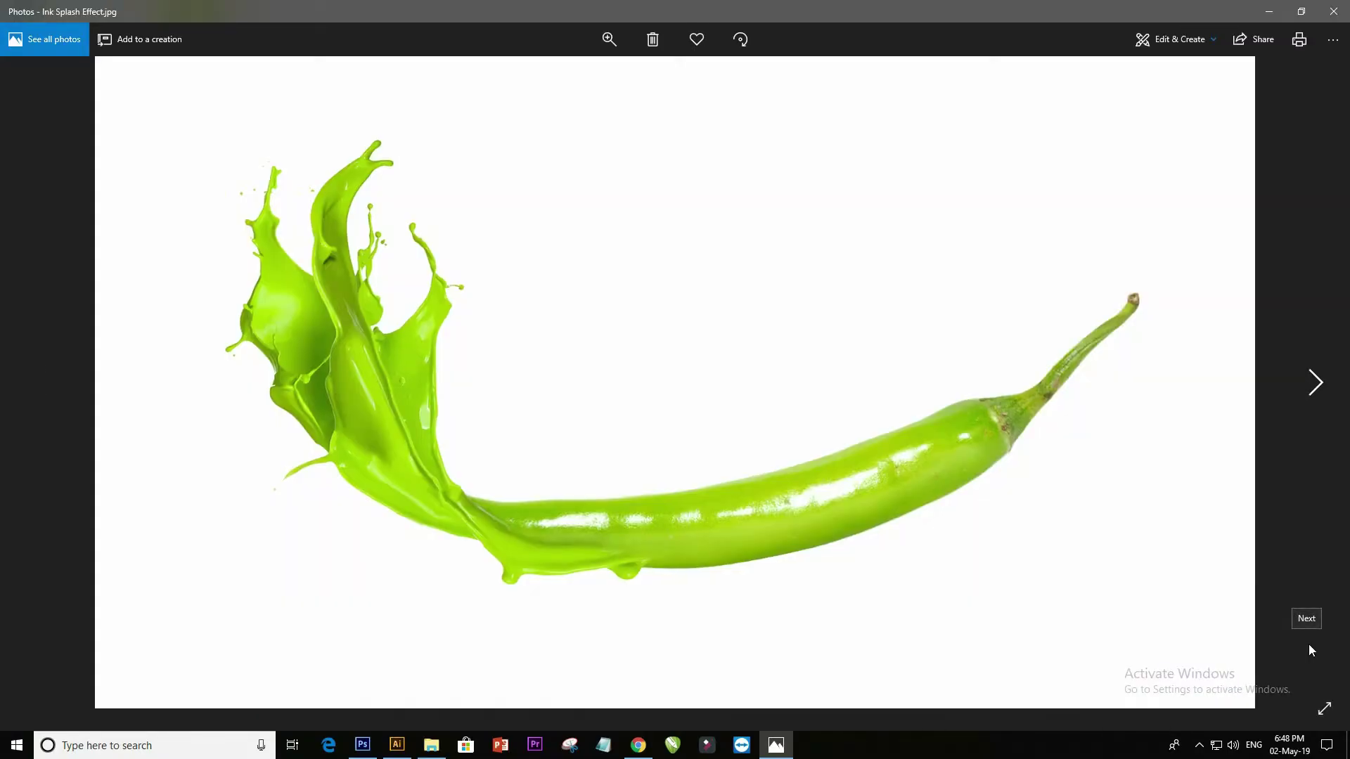
{"action": "left_click", "coordinate": [1309, 646]}
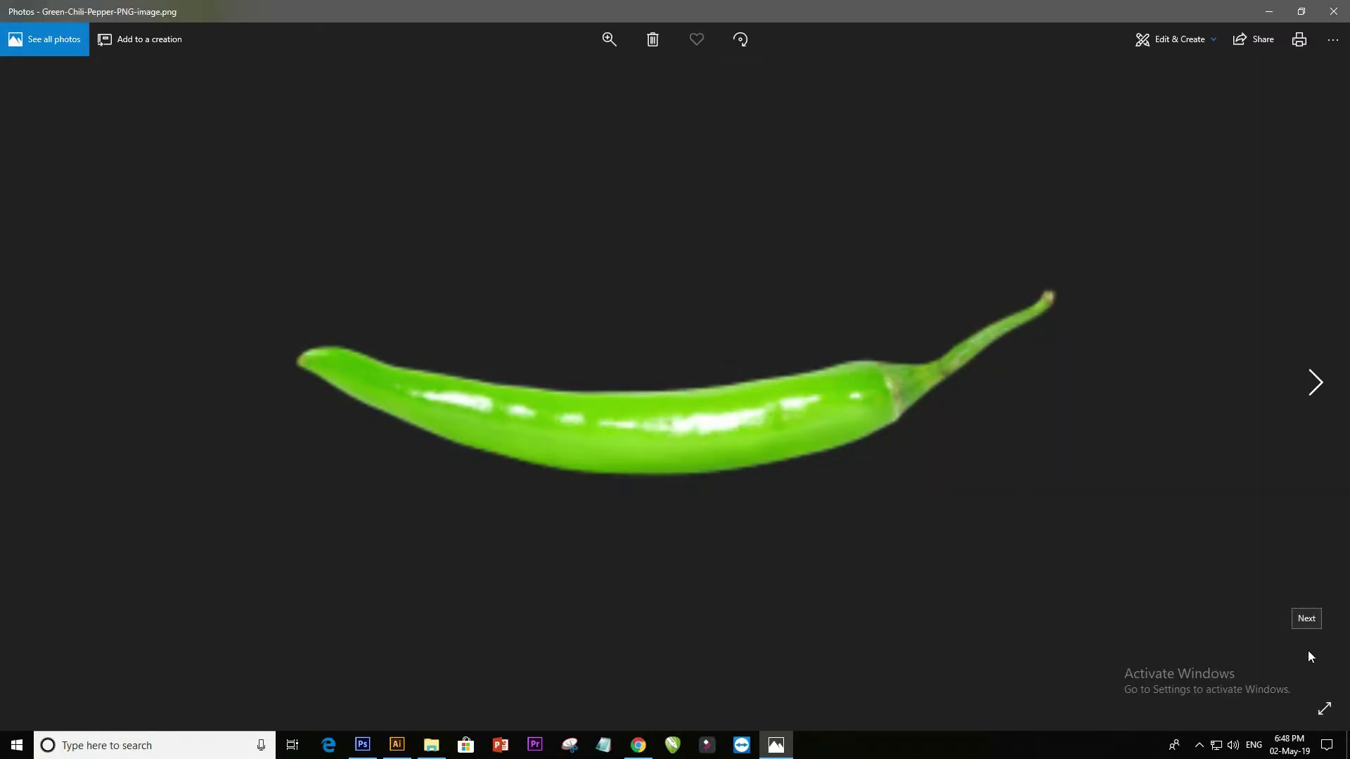
{"action": "left_click", "coordinate": [1308, 652]}
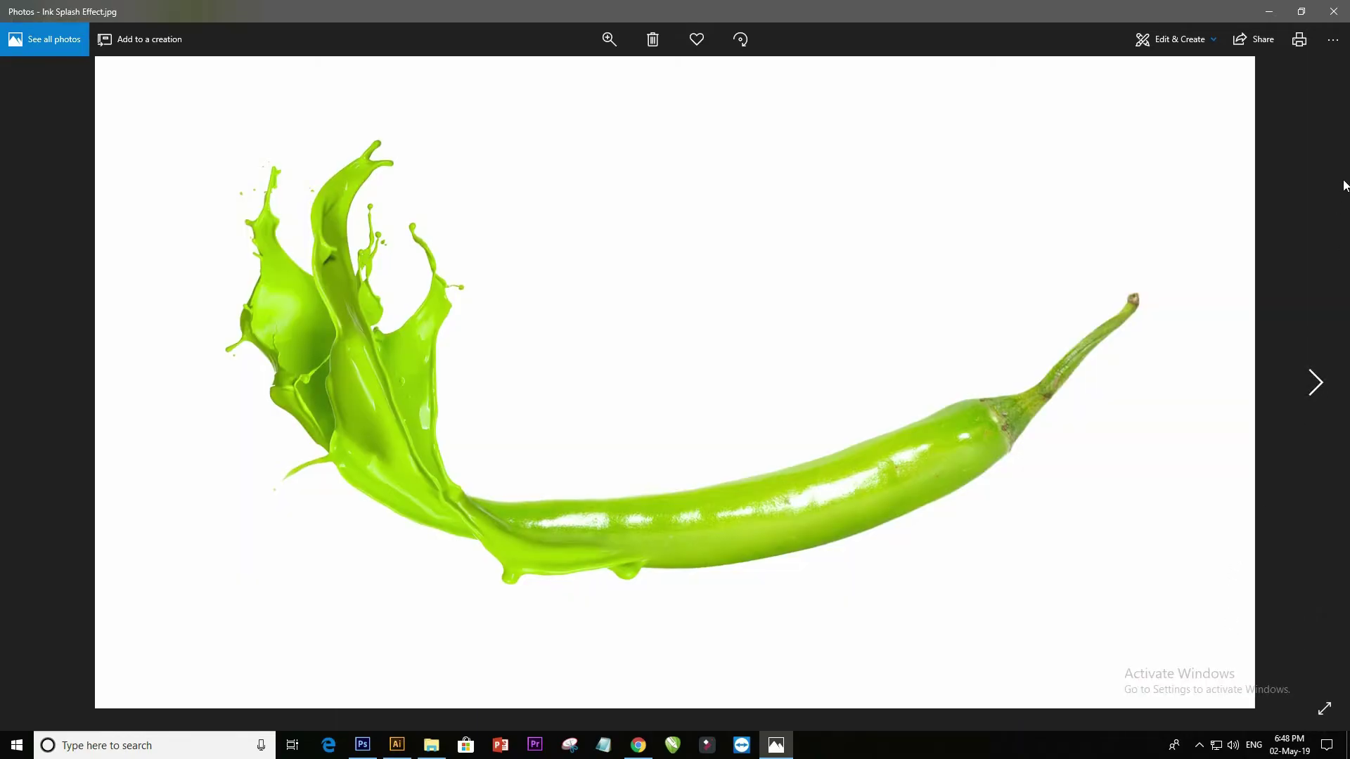
{"action": "left_click", "coordinate": [1334, 11]}
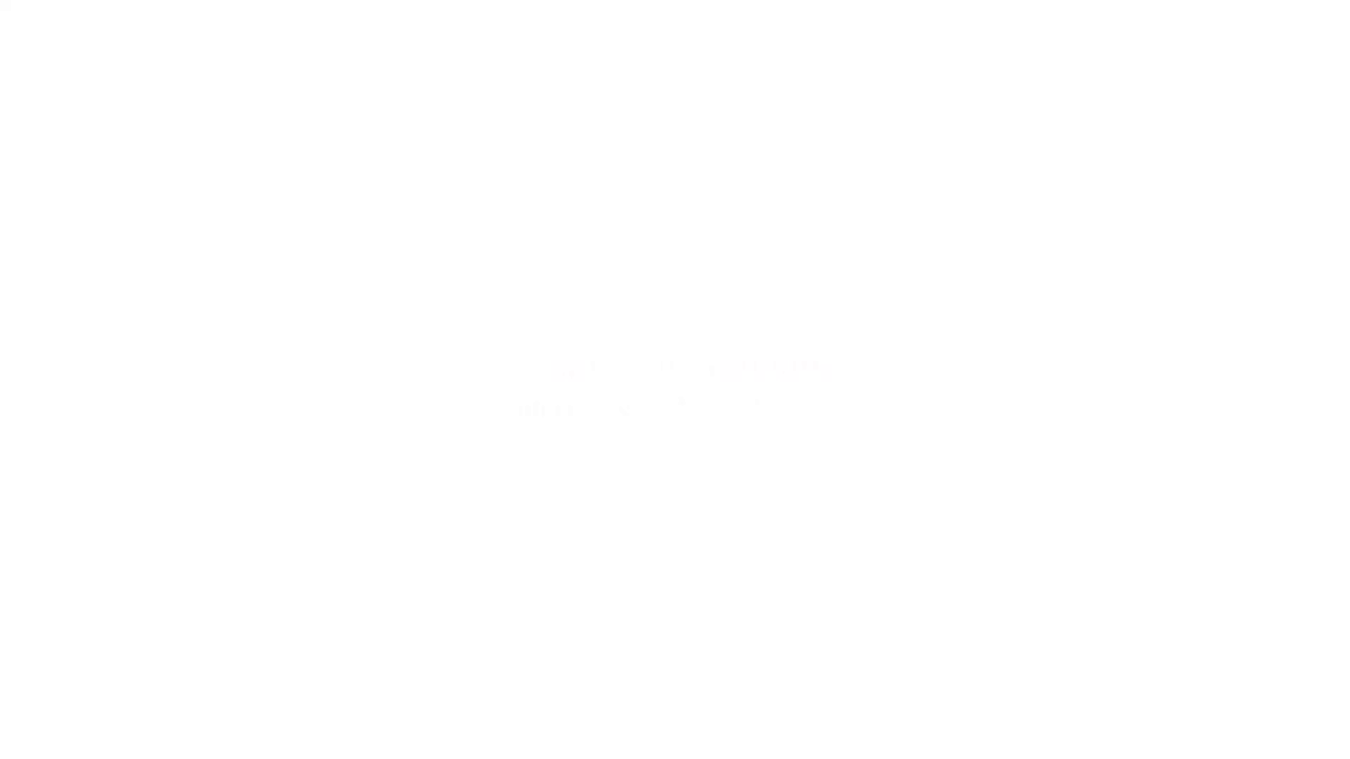